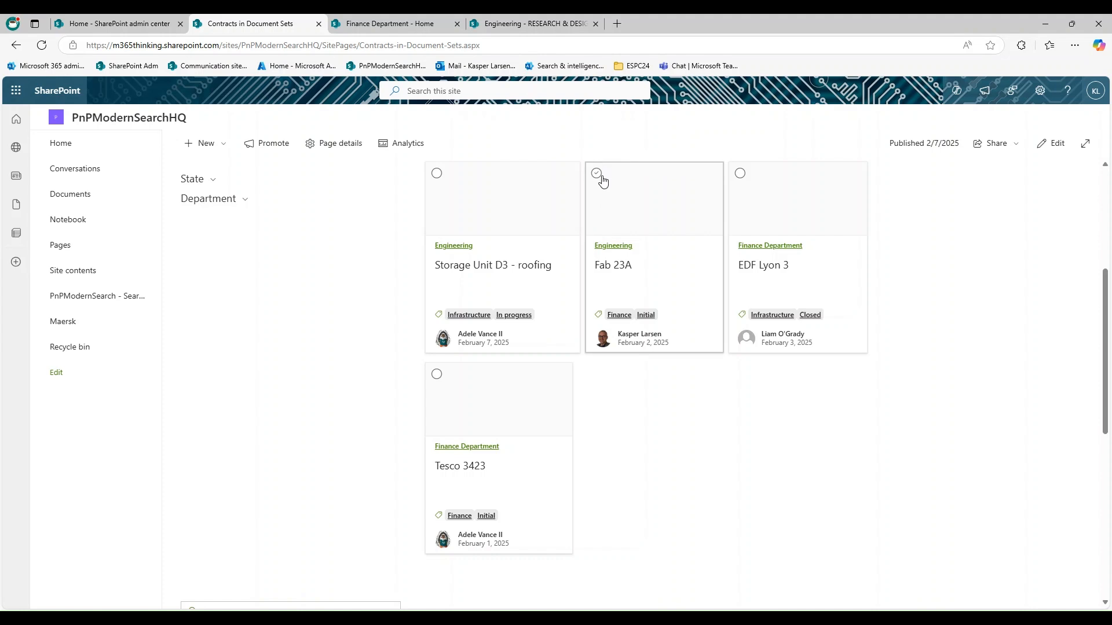
Select the Fab 23A contract case and review its documents in the Lot permissions results.
{"action": "left_click", "coordinate": [601, 180]}
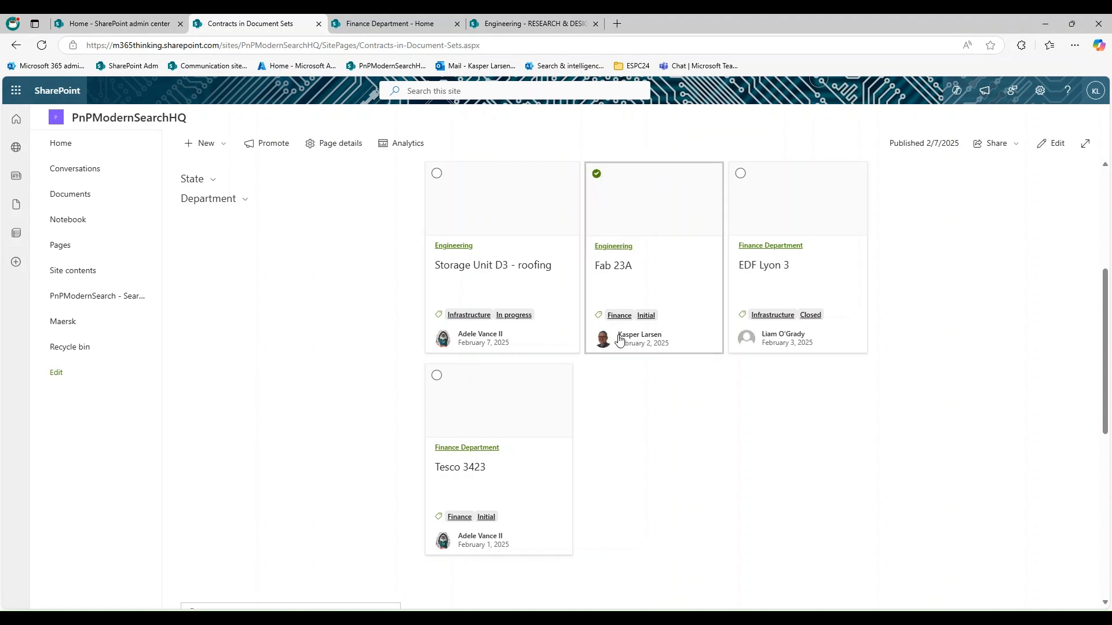
{"action": "scroll", "coordinate": [628, 393], "scroll_direction": "down", "scroll_amount": 2}
{"action": "scroll", "coordinate": [627, 393], "scroll_direction": "down", "scroll_amount": 3}
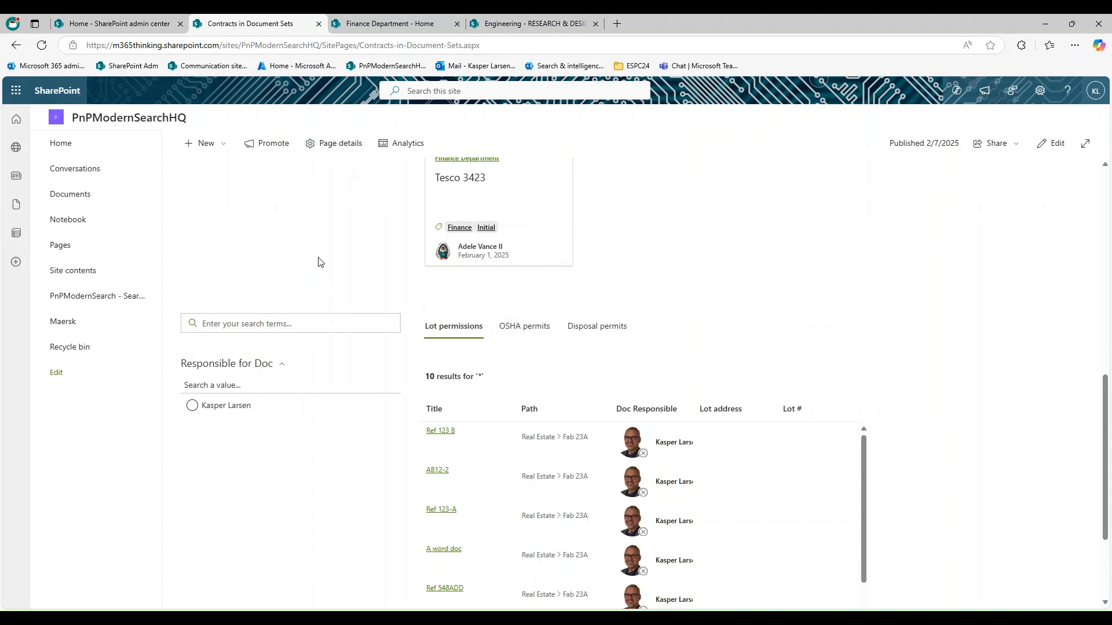
{"action": "scroll", "coordinate": [318, 262], "scroll_direction": "up", "scroll_amount": 8}
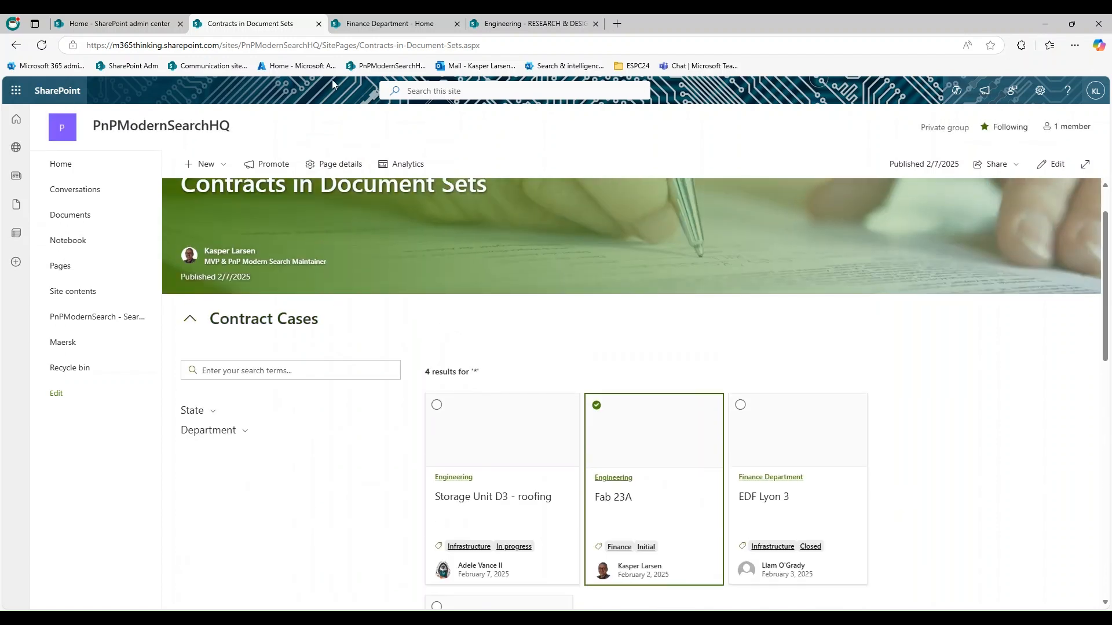
View the EDF Lyon 3 document set in the Finance Department's Real Estate library and the Real Estate library on the Engineering site.
{"action": "left_click", "coordinate": [373, 25]}
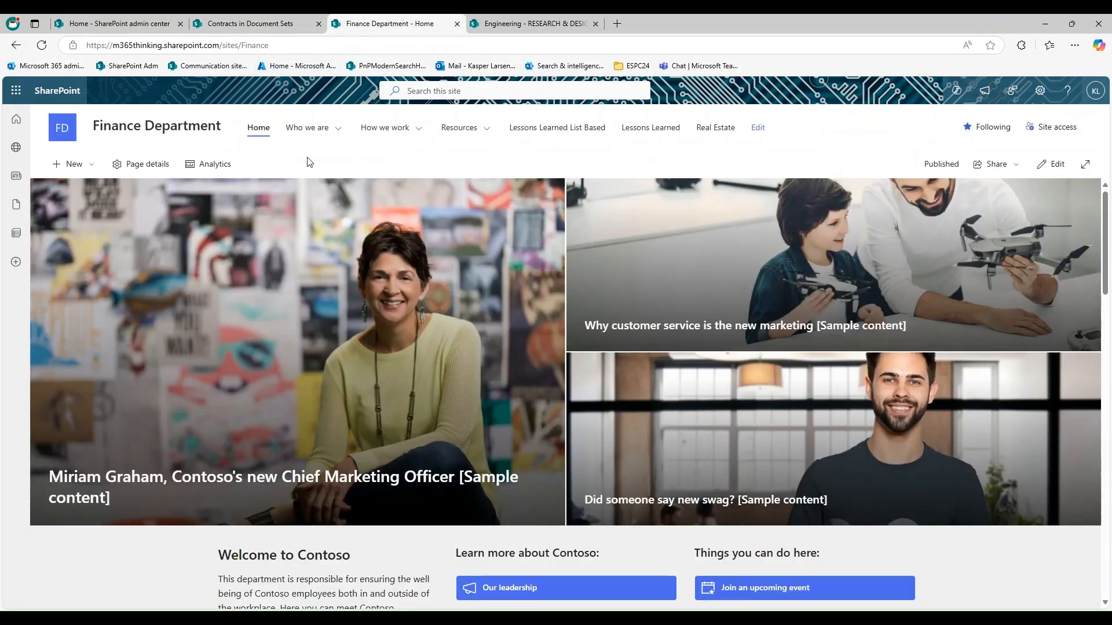
{"action": "left_click", "coordinate": [707, 130]}
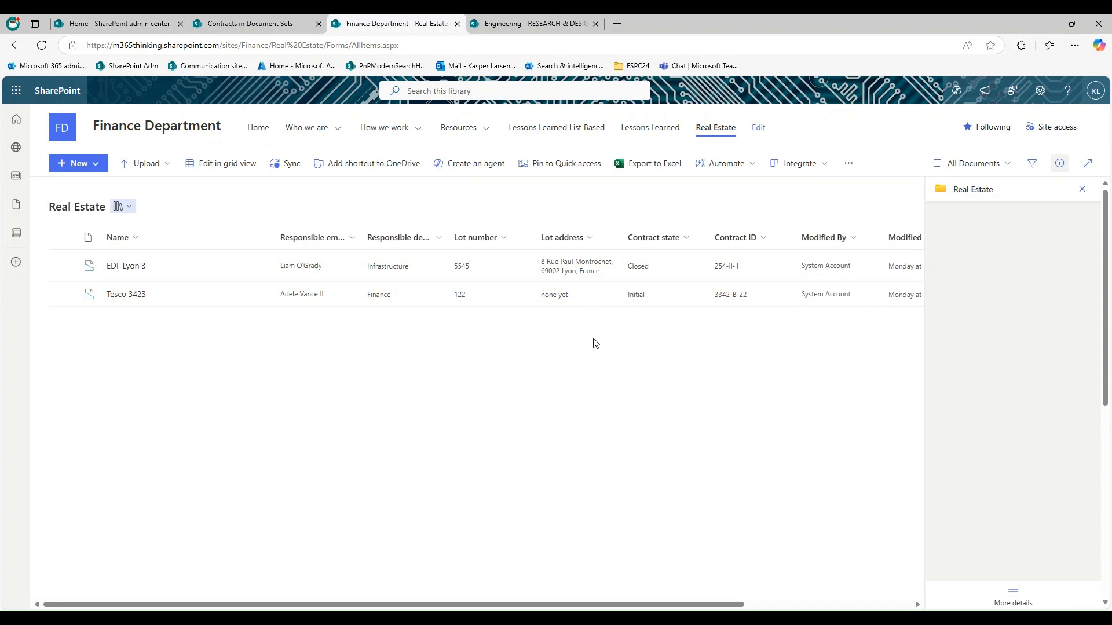
{"action": "left_click", "coordinate": [122, 268]}
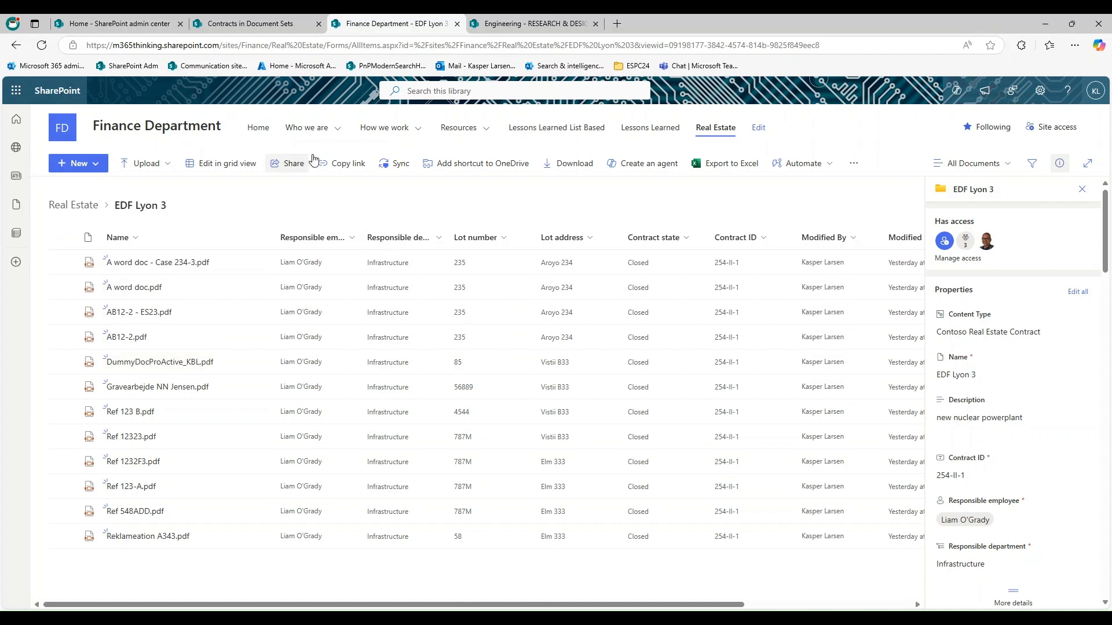
{"action": "left_click", "coordinate": [503, 27]}
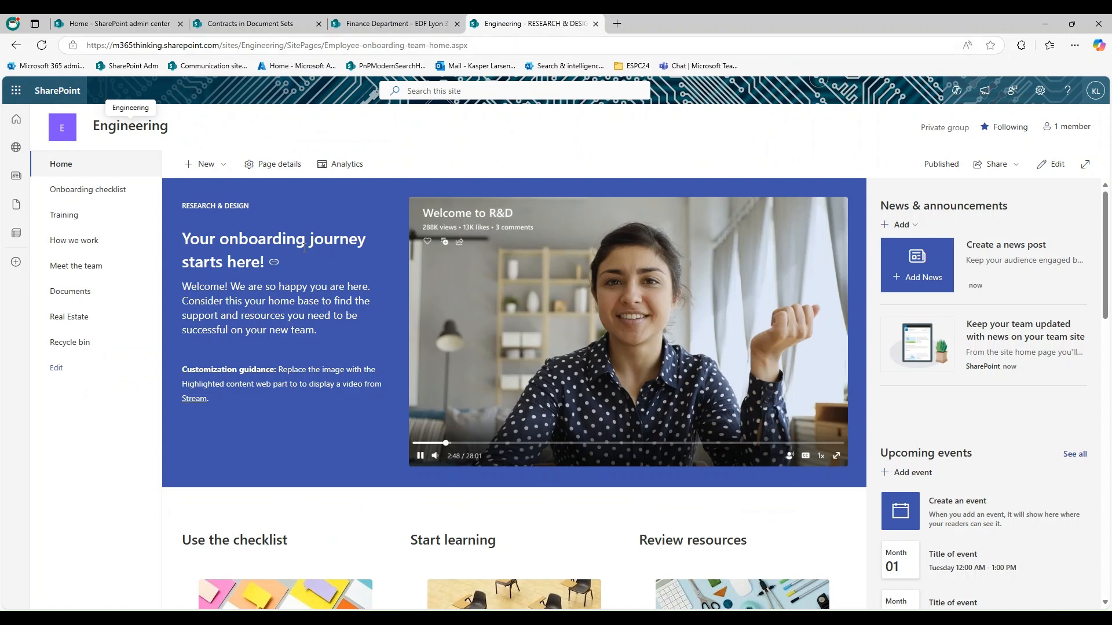
{"action": "left_click", "coordinate": [64, 317]}
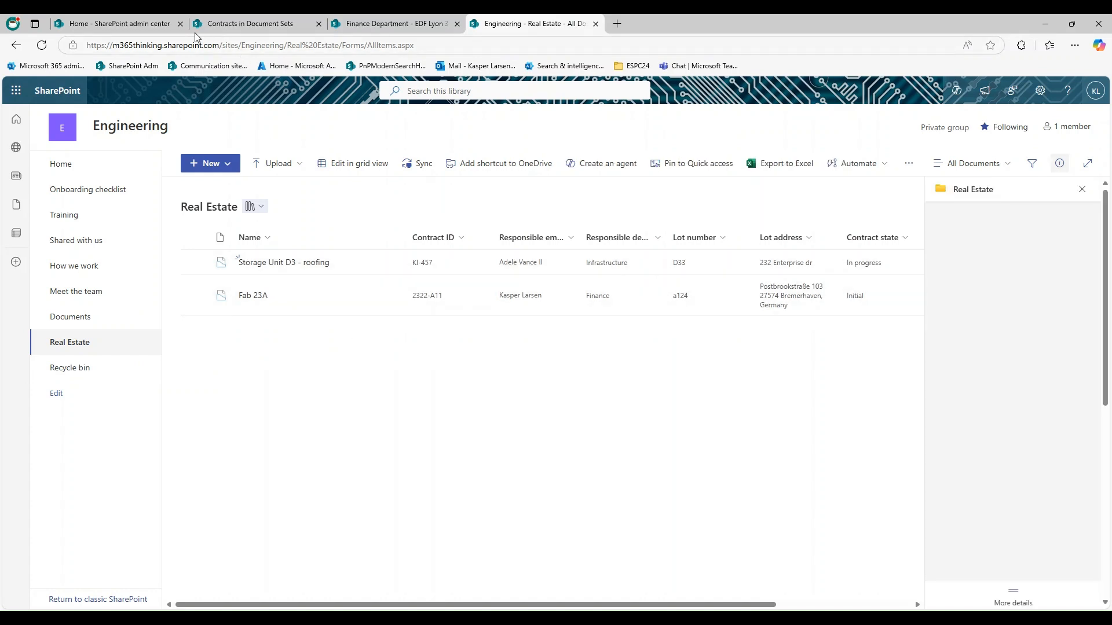
Open the Contoso Real Estate Contract content type from the SharePoint admin center's content type gallery and review its site columns.
{"action": "left_click", "coordinate": [152, 23]}
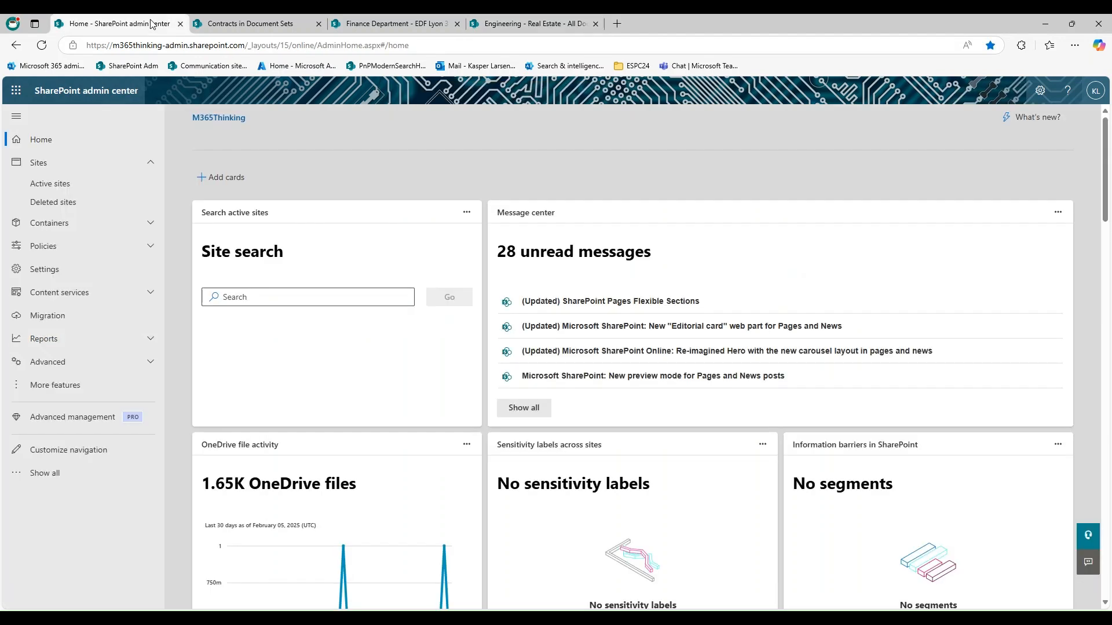
{"action": "left_click", "coordinate": [90, 293]}
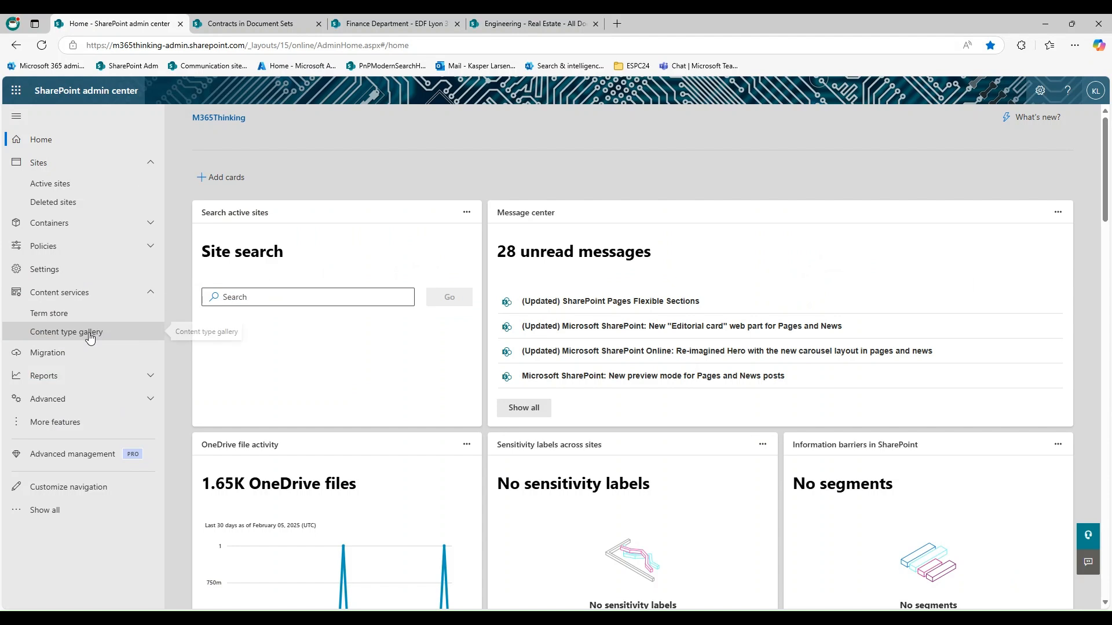
{"action": "left_click", "coordinate": [89, 334]}
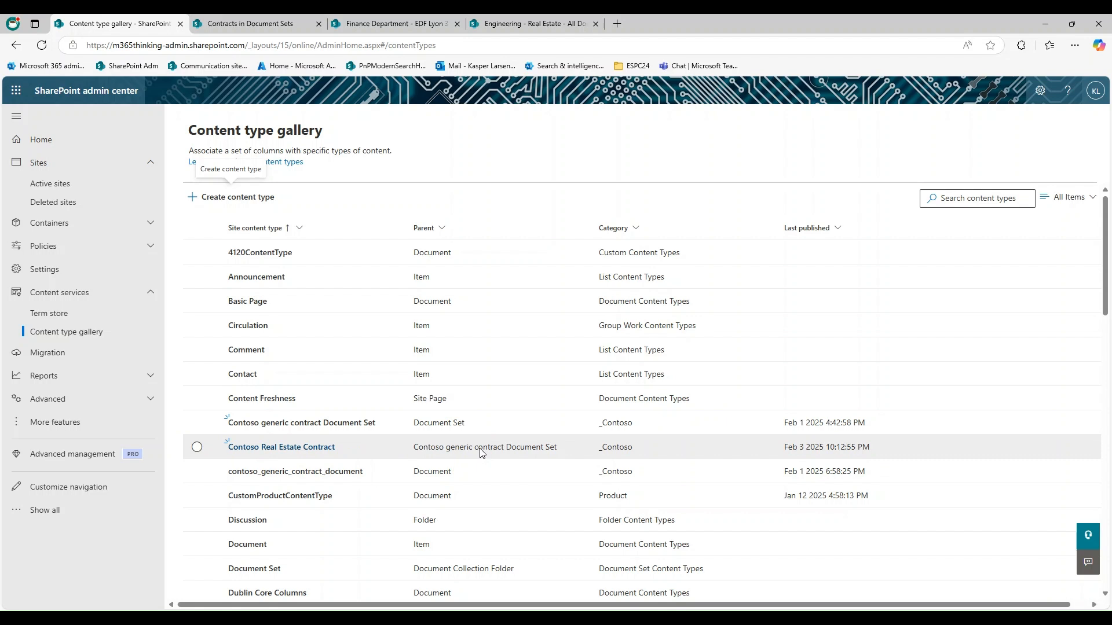
{"action": "left_click", "coordinate": [322, 446]}
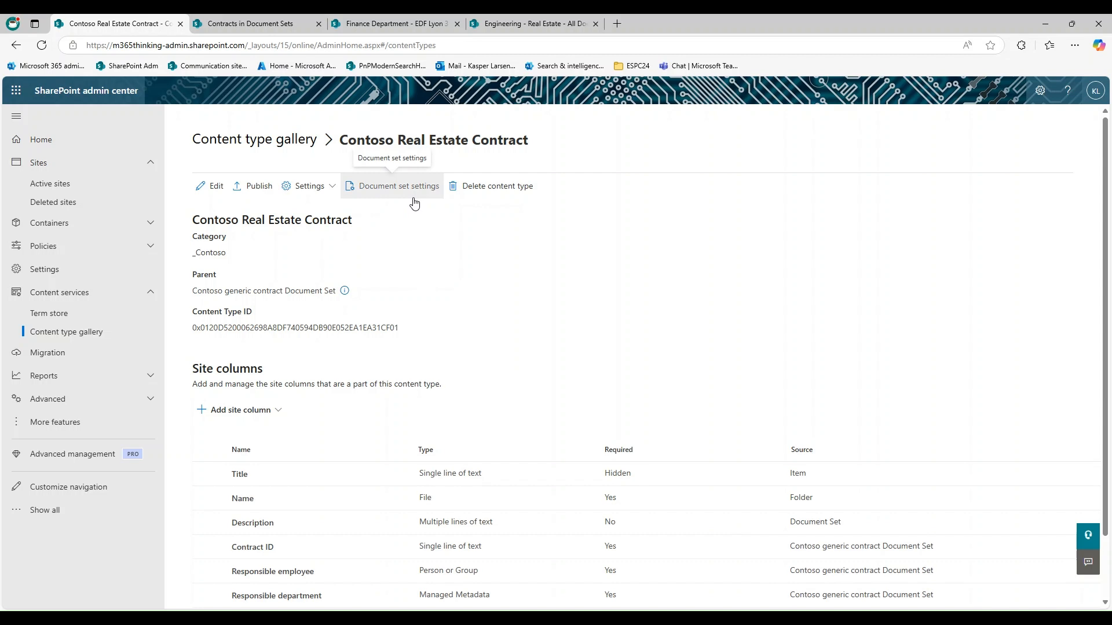
{"action": "scroll", "coordinate": [538, 281], "scroll_direction": "down", "scroll_amount": 1}
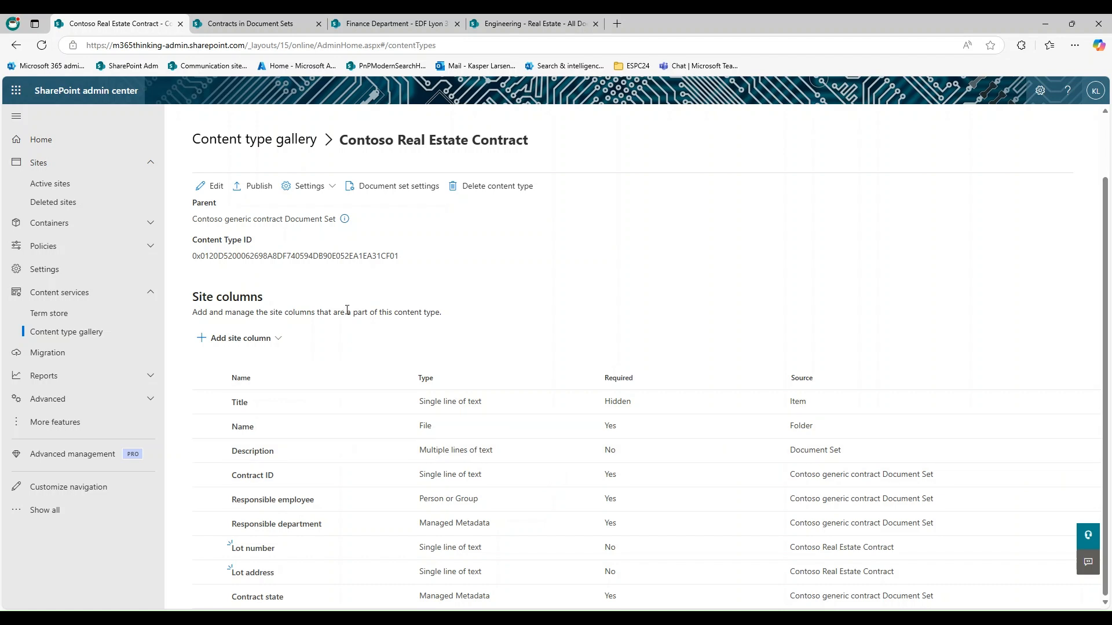
Examine the allowed content types and shared columns in the Contoso Real Estate Contract's document set settings.
{"action": "left_click", "coordinate": [377, 198]}
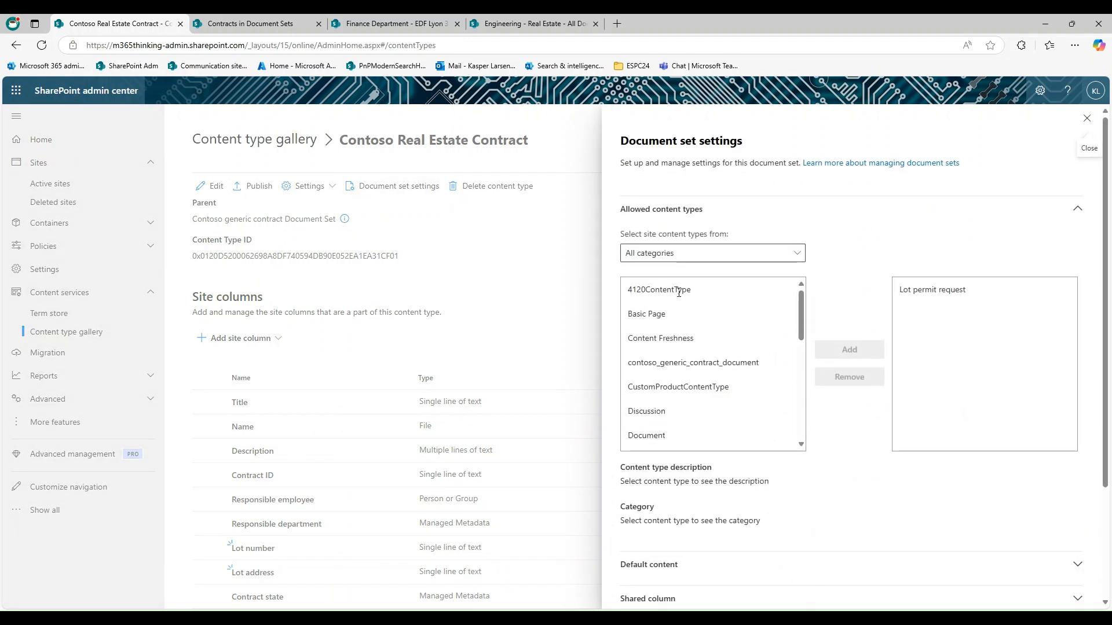
{"action": "scroll", "coordinate": [841, 469], "scroll_direction": "down", "scroll_amount": 2}
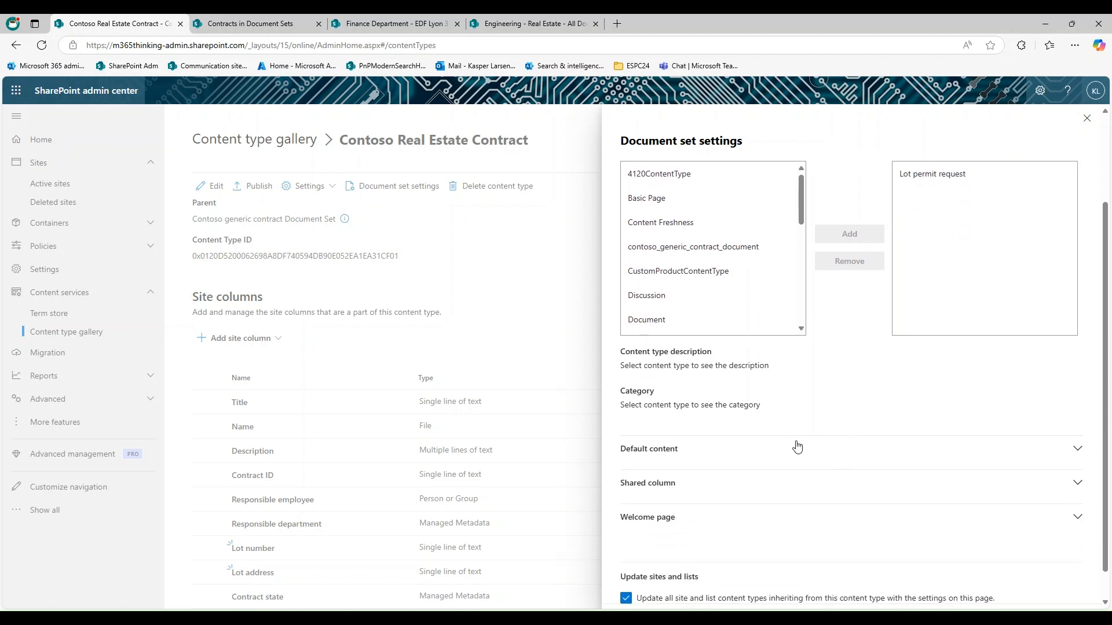
{"action": "scroll", "coordinate": [795, 464], "scroll_direction": "down", "scroll_amount": 1}
{"action": "scroll", "coordinate": [795, 464], "scroll_direction": "up", "scroll_amount": 3}
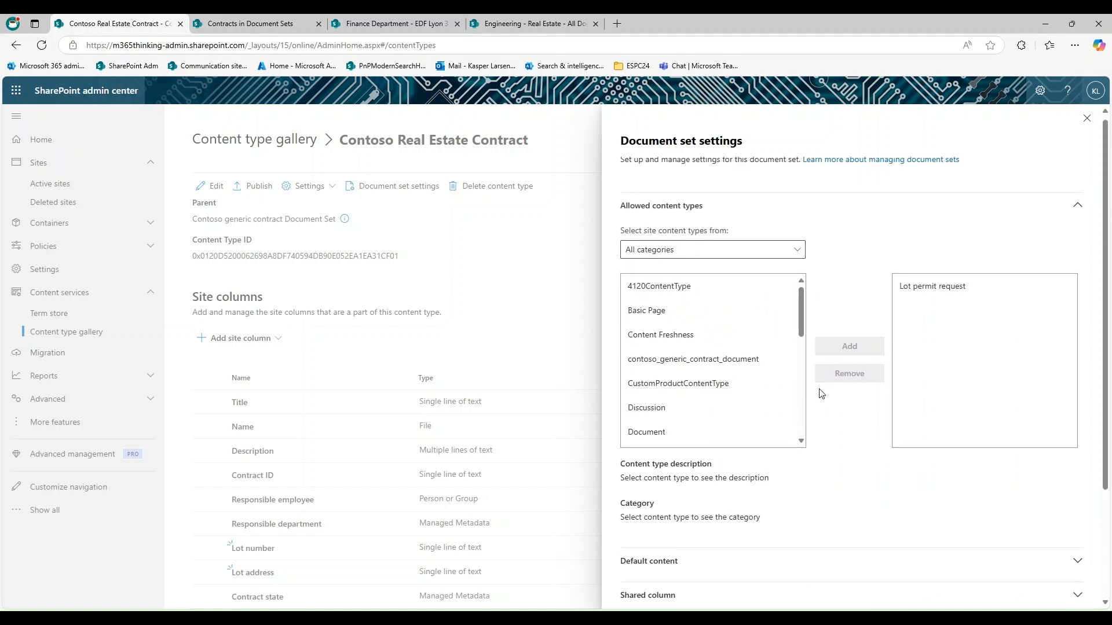
{"action": "scroll", "coordinate": [819, 391], "scroll_direction": "down", "scroll_amount": 3}
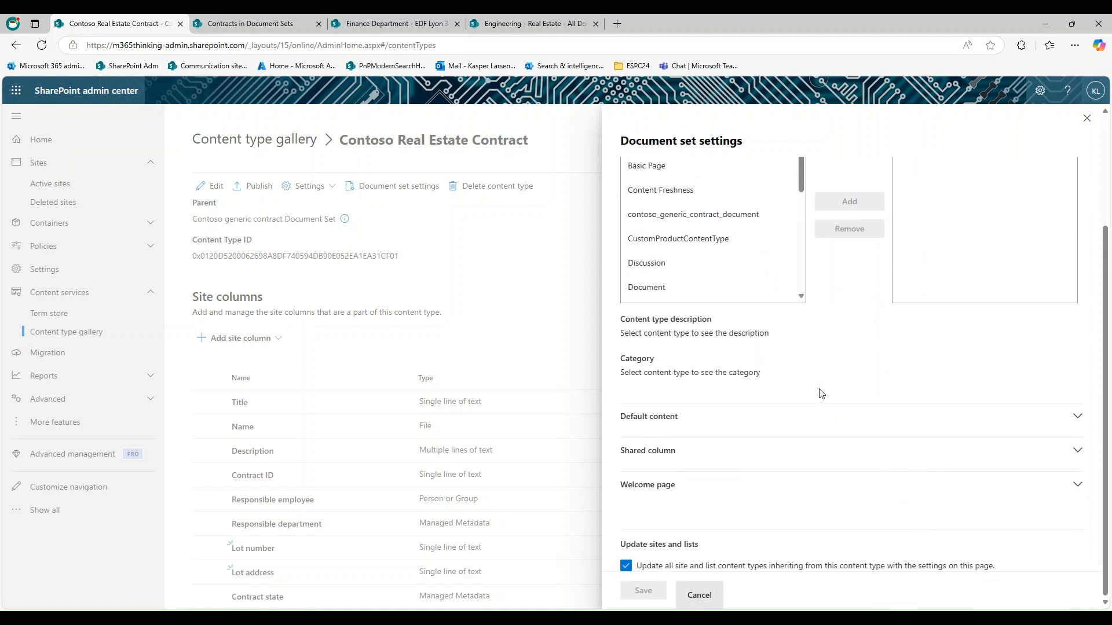
{"action": "left_click", "coordinate": [748, 450]}
{"action": "scroll", "coordinate": [748, 450], "scroll_direction": "down", "scroll_amount": 3}
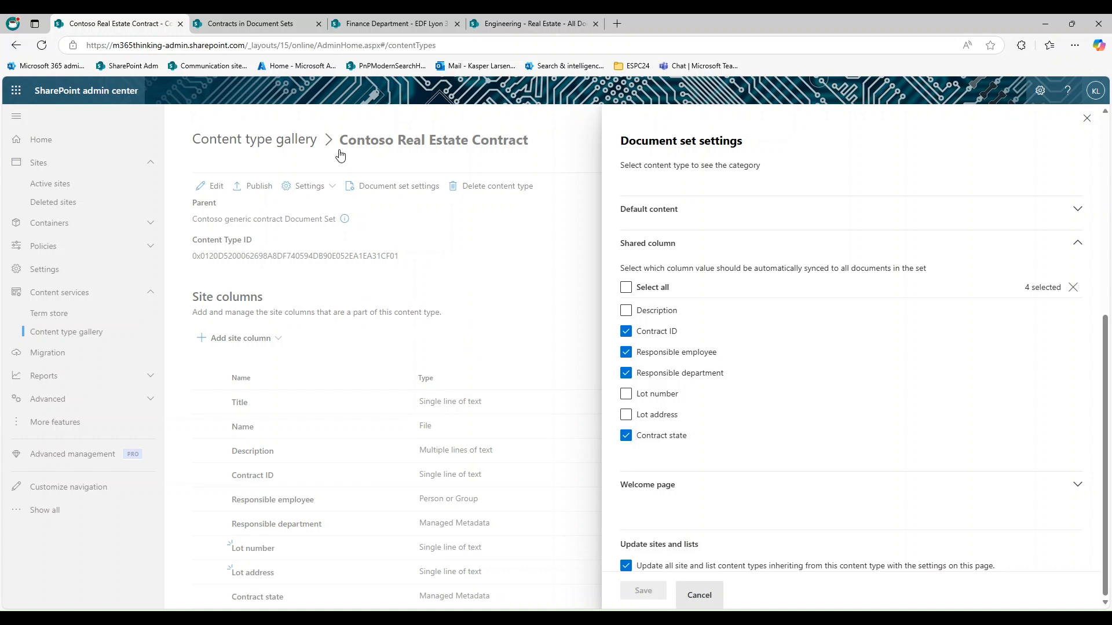
Revisit the Real Estate contracts on the Finance Department and Engineering sites, and return to the Contracts in Document Sets page.
{"action": "left_click", "coordinate": [395, 25]}
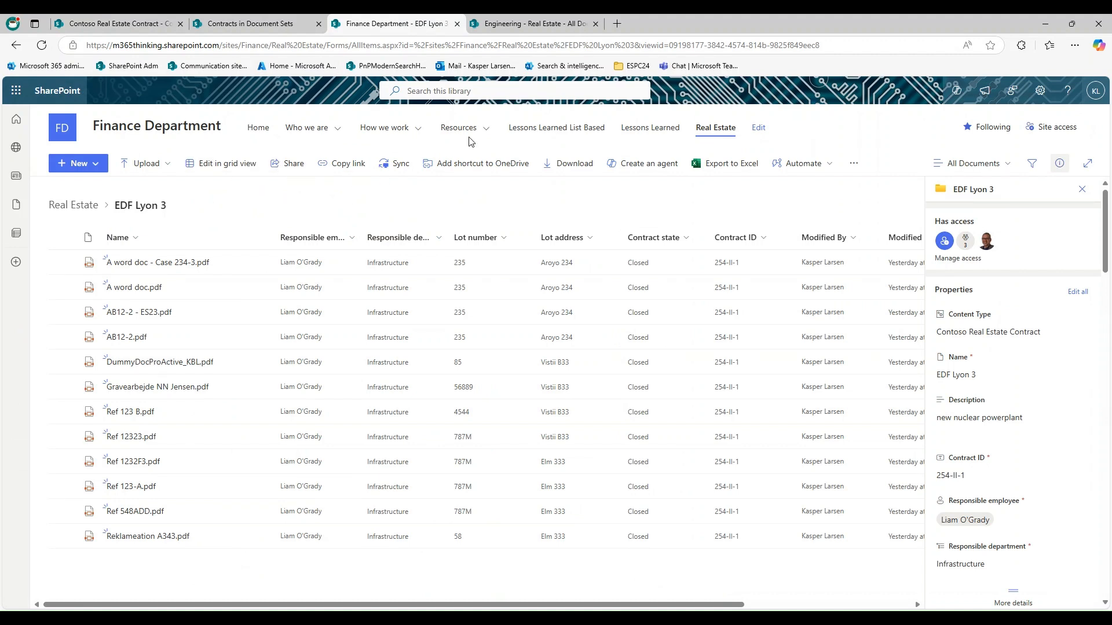
{"action": "left_click", "coordinate": [533, 25]}
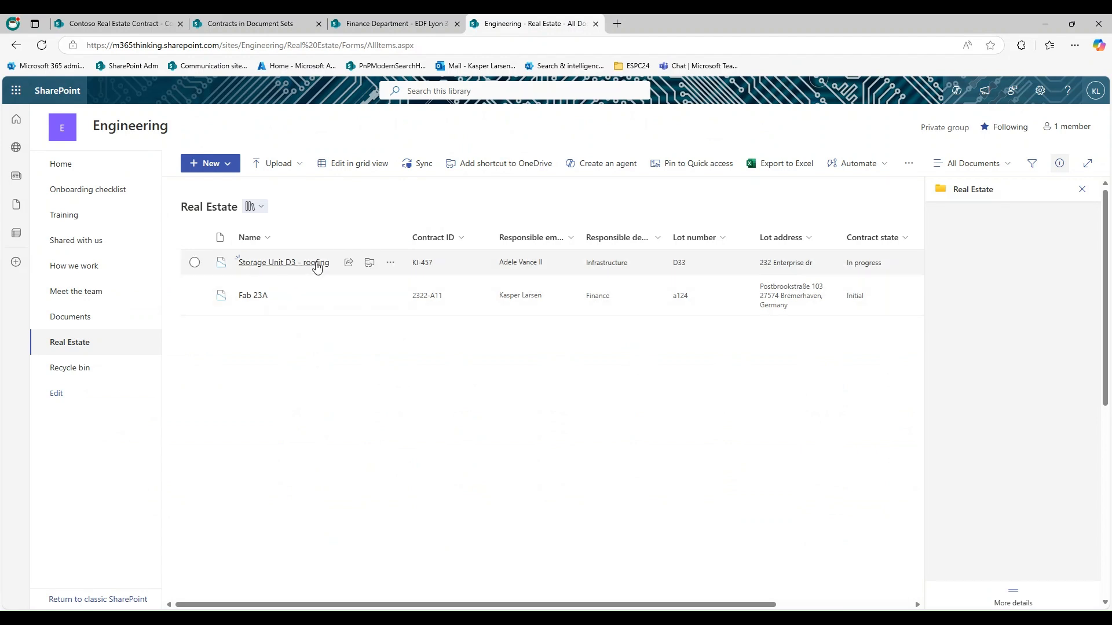
{"action": "left_click", "coordinate": [261, 22]}
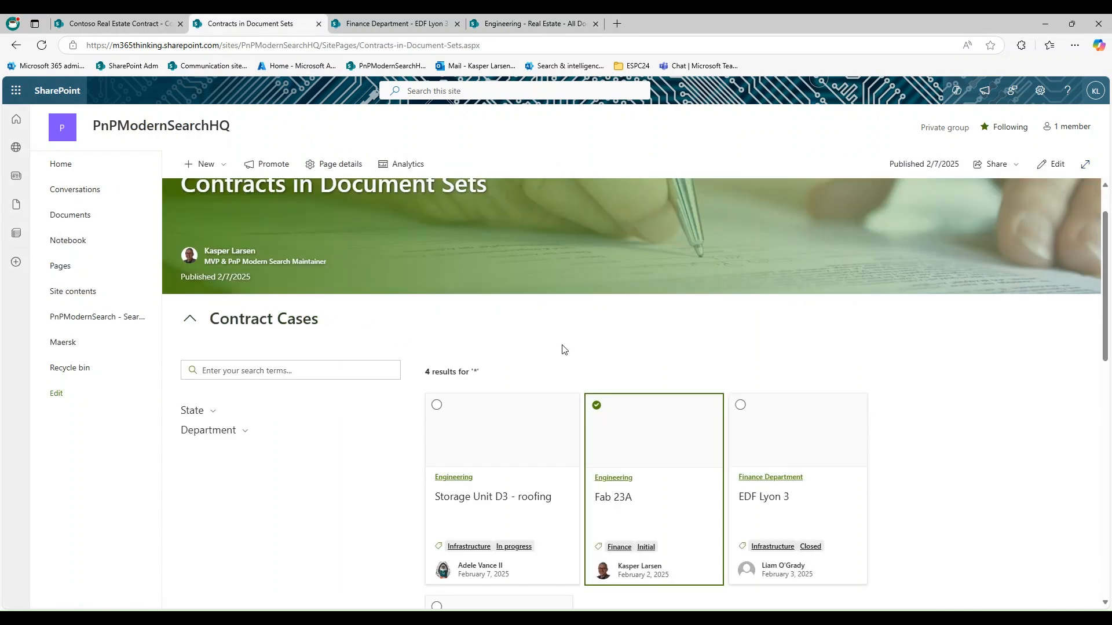
Put the Contracts in Document Sets page in edit mode and open the settings of the Contract Cases PnP - Search Results web part.
{"action": "scroll", "coordinate": [561, 350], "scroll_direction": "down", "scroll_amount": 1}
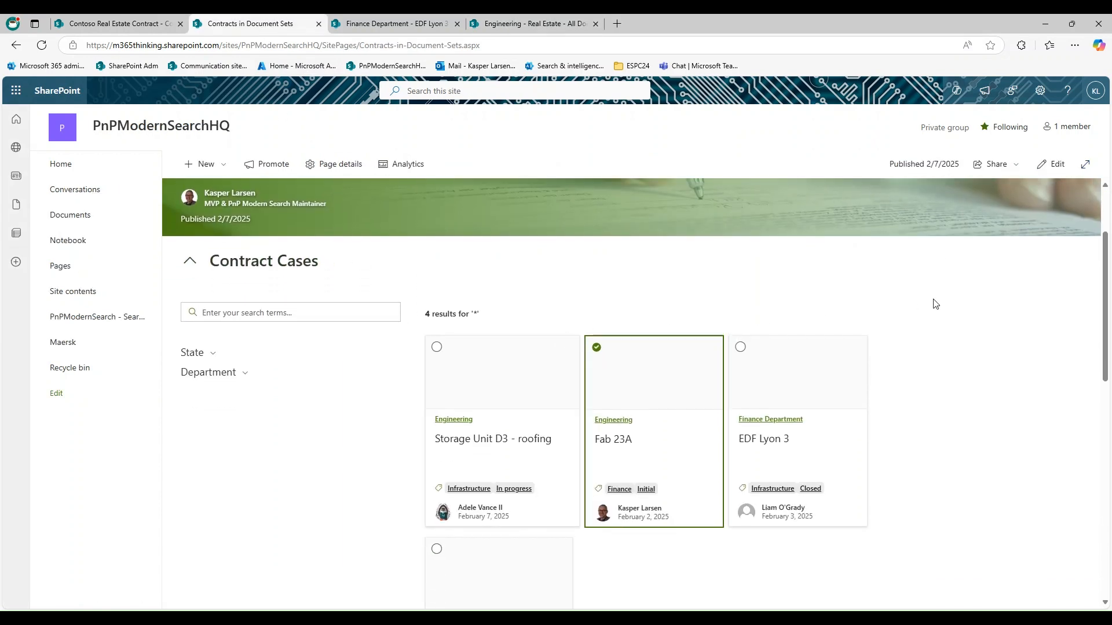
{"action": "left_click", "coordinate": [1055, 164]}
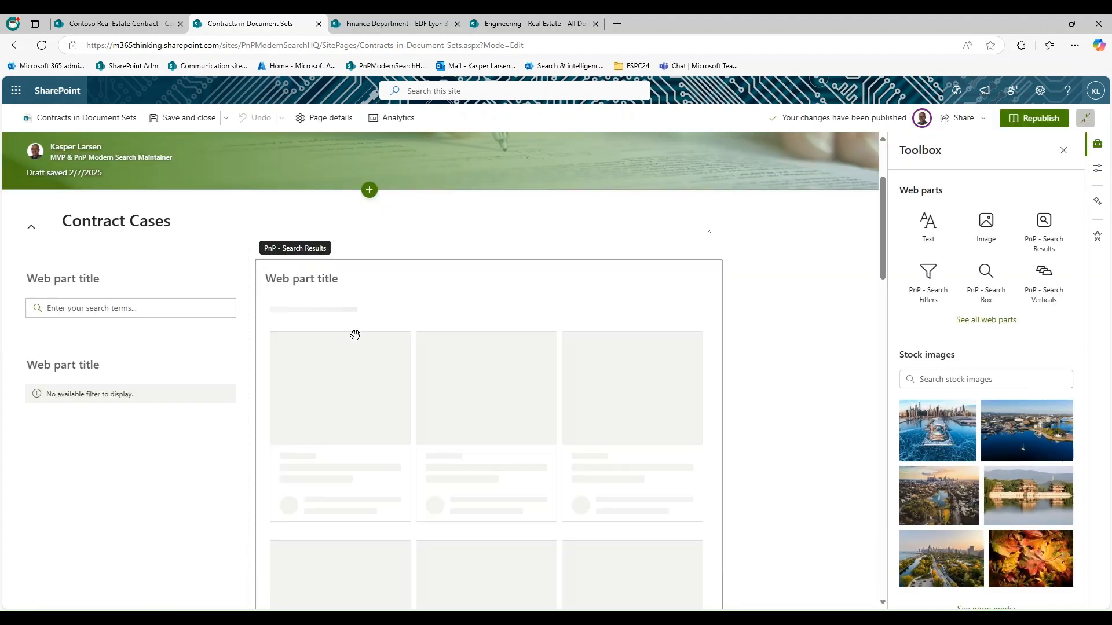
{"action": "left_click", "coordinate": [356, 336]}
{"action": "left_click", "coordinate": [290, 148]}
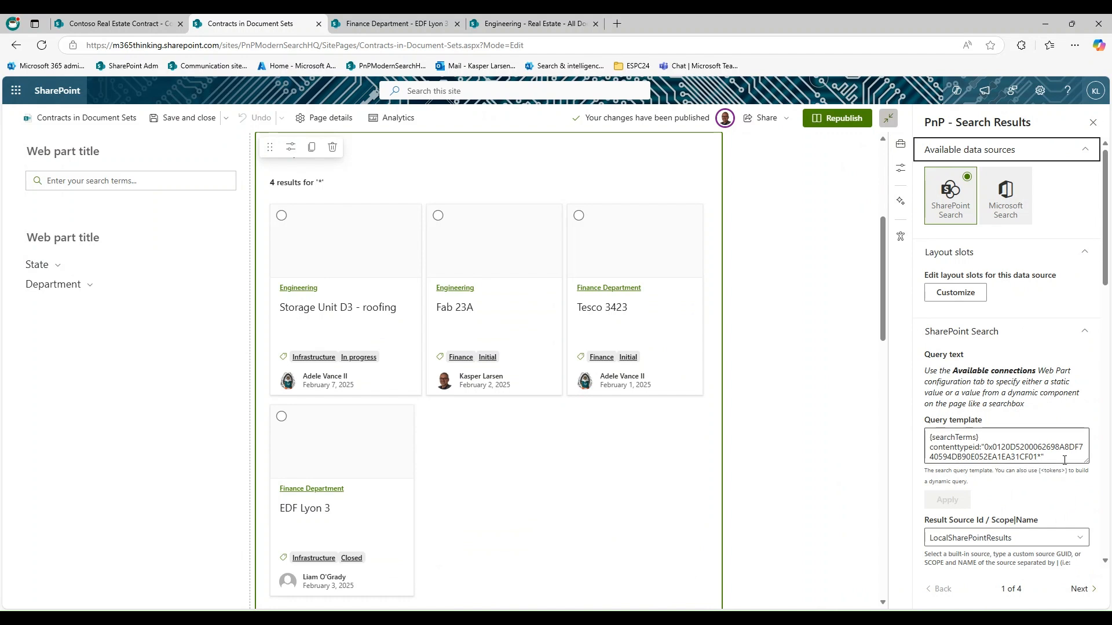
Check the Contoso Real Estate Contract's content type ID against the one used in the web part's query template.
{"action": "left_click", "coordinate": [101, 19]}
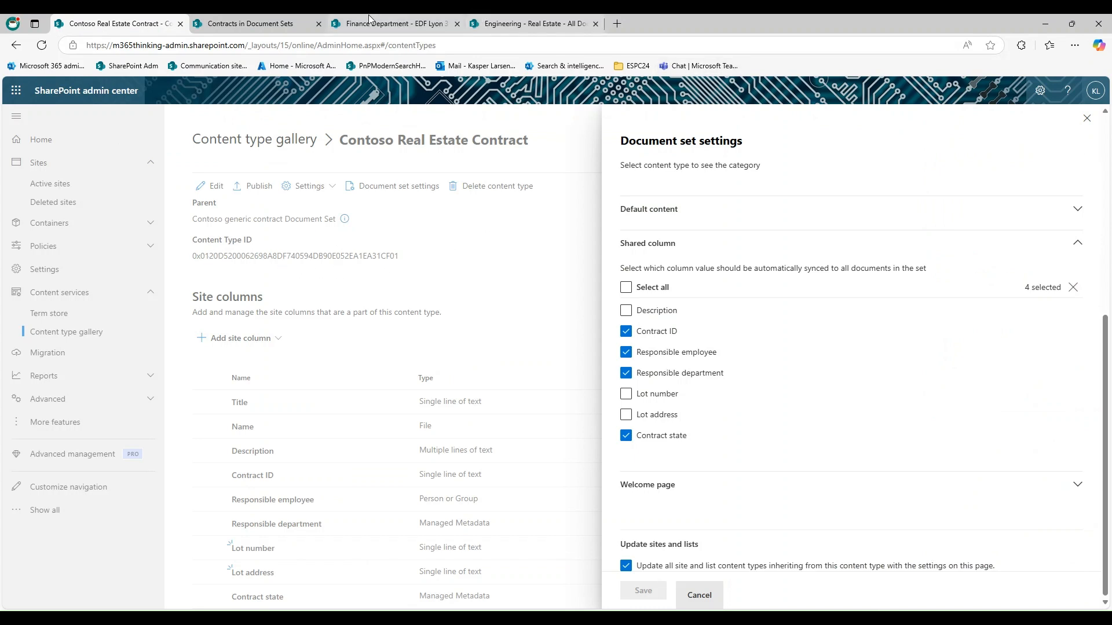
{"action": "left_click", "coordinate": [246, 26]}
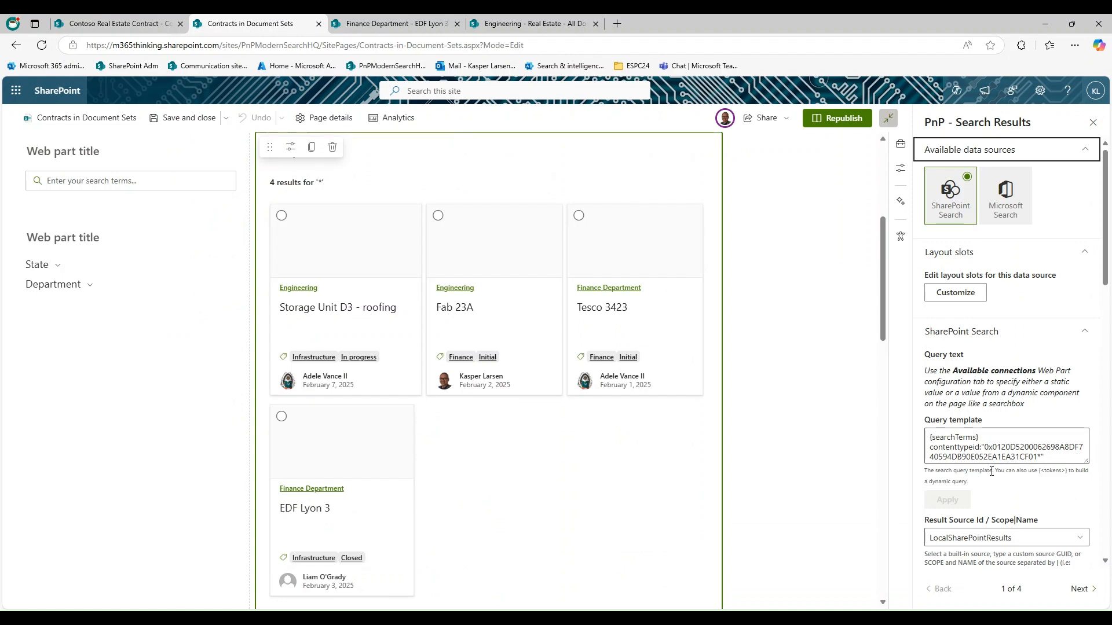
Review the search results' Cards layout options and save the managed card fields.
{"action": "left_click", "coordinate": [1089, 588]}
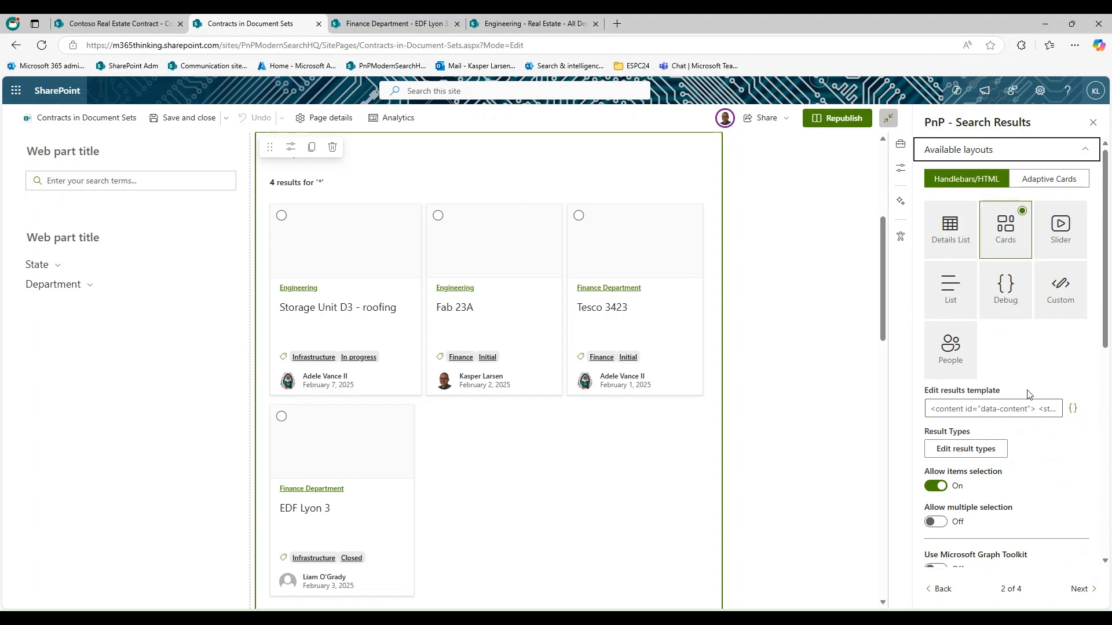
{"action": "scroll", "coordinate": [1023, 466], "scroll_direction": "down", "scroll_amount": 2}
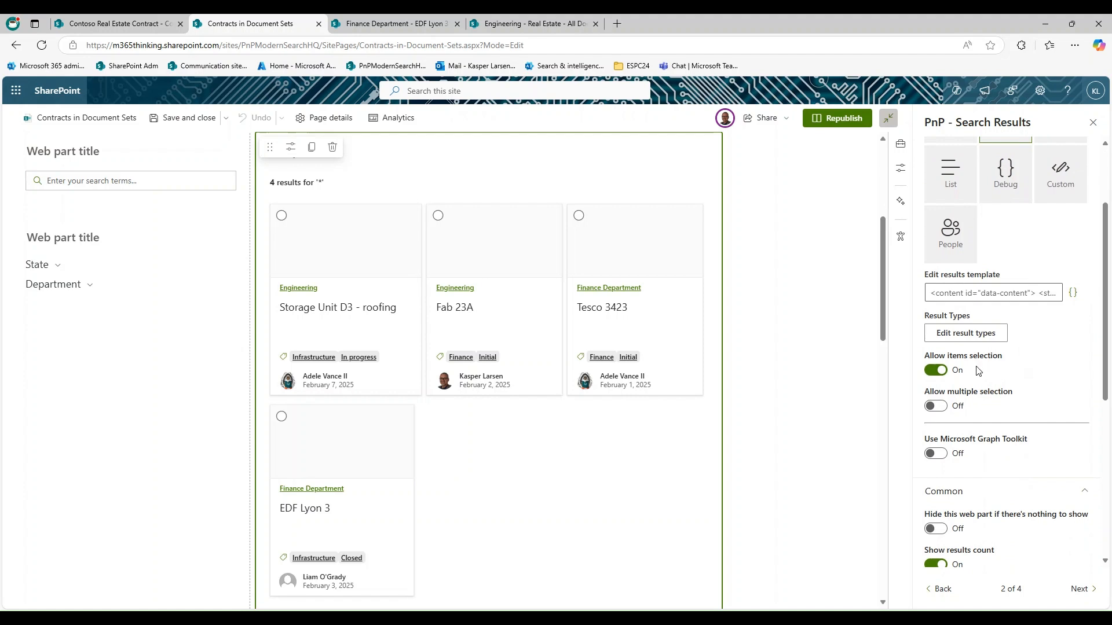
{"action": "scroll", "coordinate": [993, 399], "scroll_direction": "down", "scroll_amount": 2}
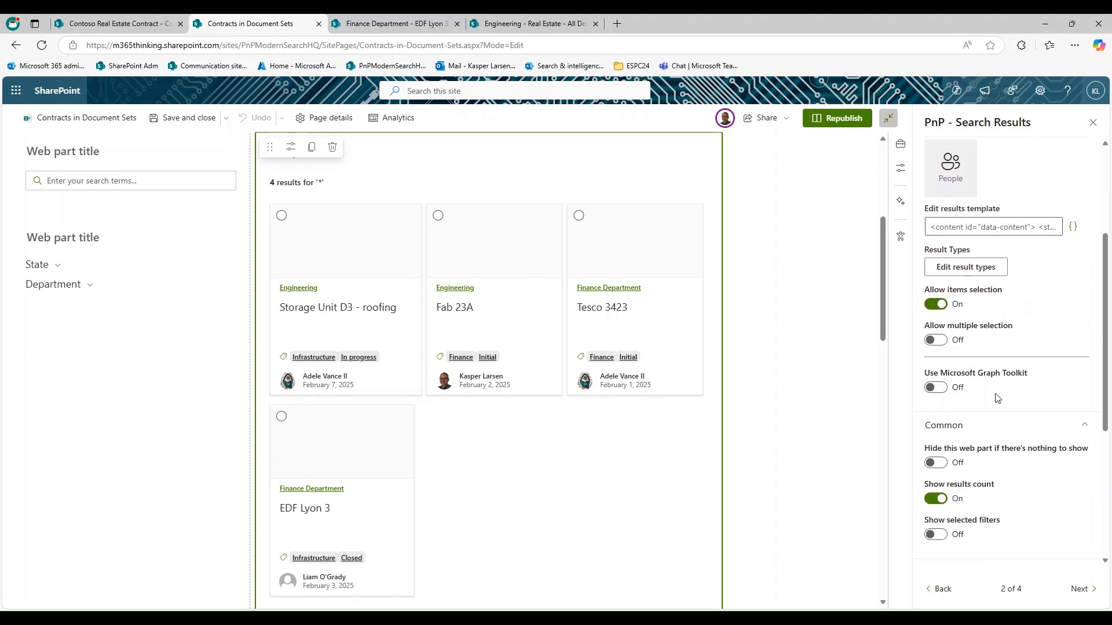
{"action": "scroll", "coordinate": [997, 406], "scroll_direction": "down", "scroll_amount": 2}
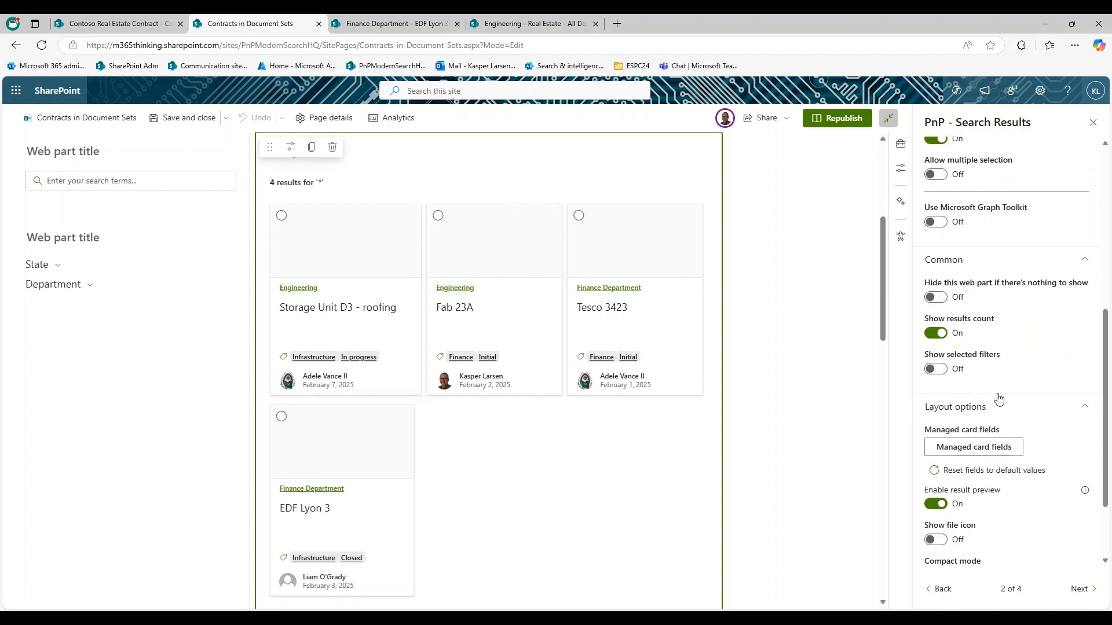
{"action": "left_click", "coordinate": [977, 448]}
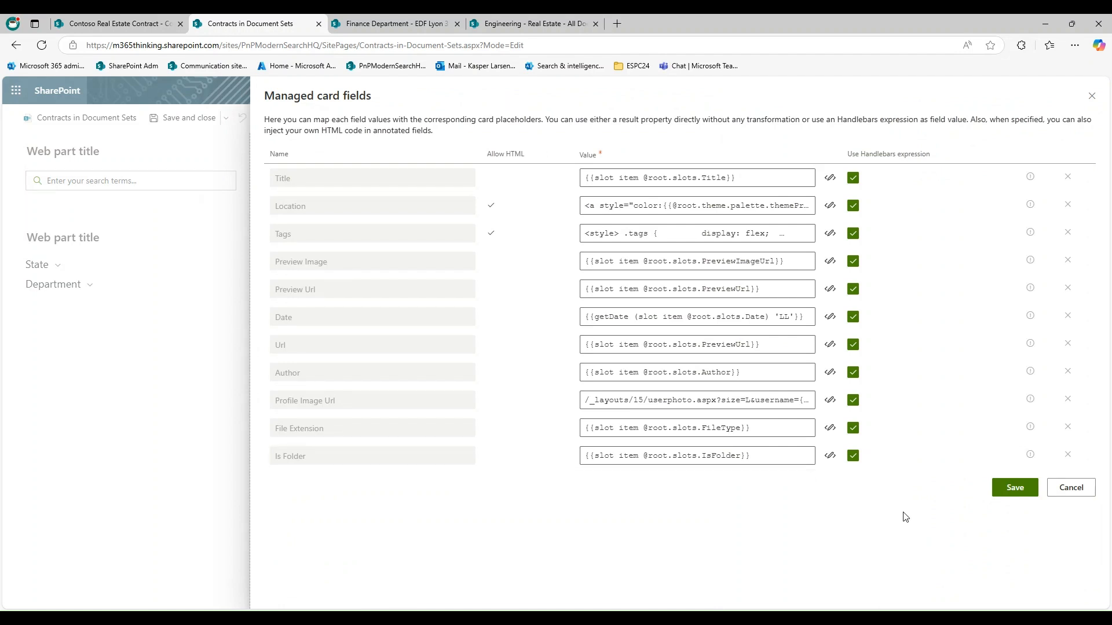
{"action": "left_click", "coordinate": [1015, 488]}
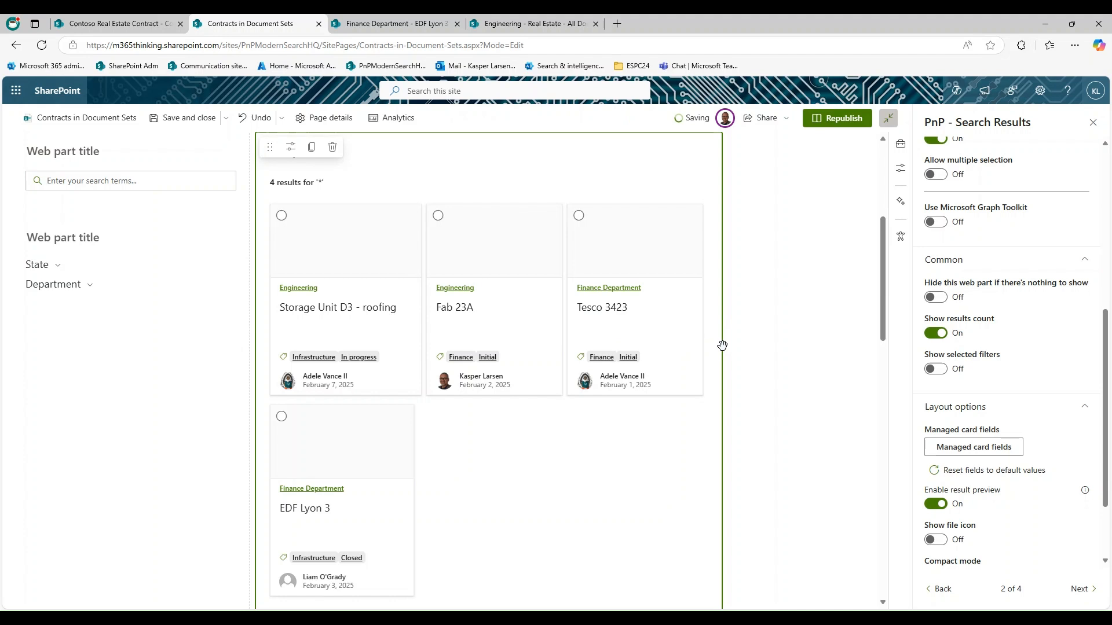
Open the layout slots of the SharePoint Search data source and examine the field mapped to the Author slot.
{"action": "left_click", "coordinate": [939, 589]}
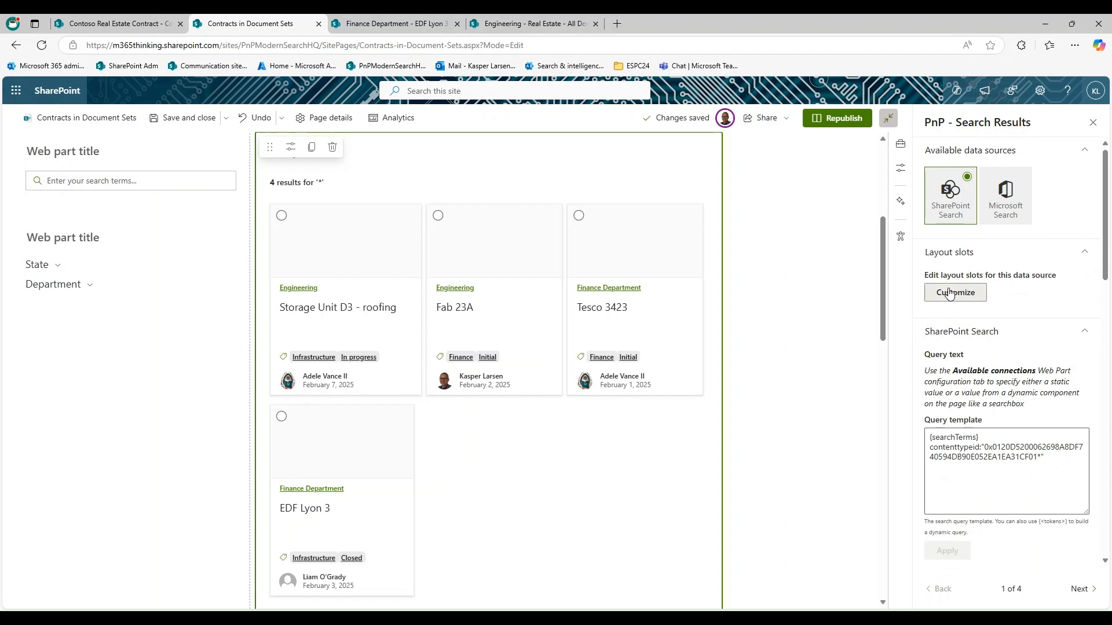
{"action": "left_click", "coordinate": [949, 293]}
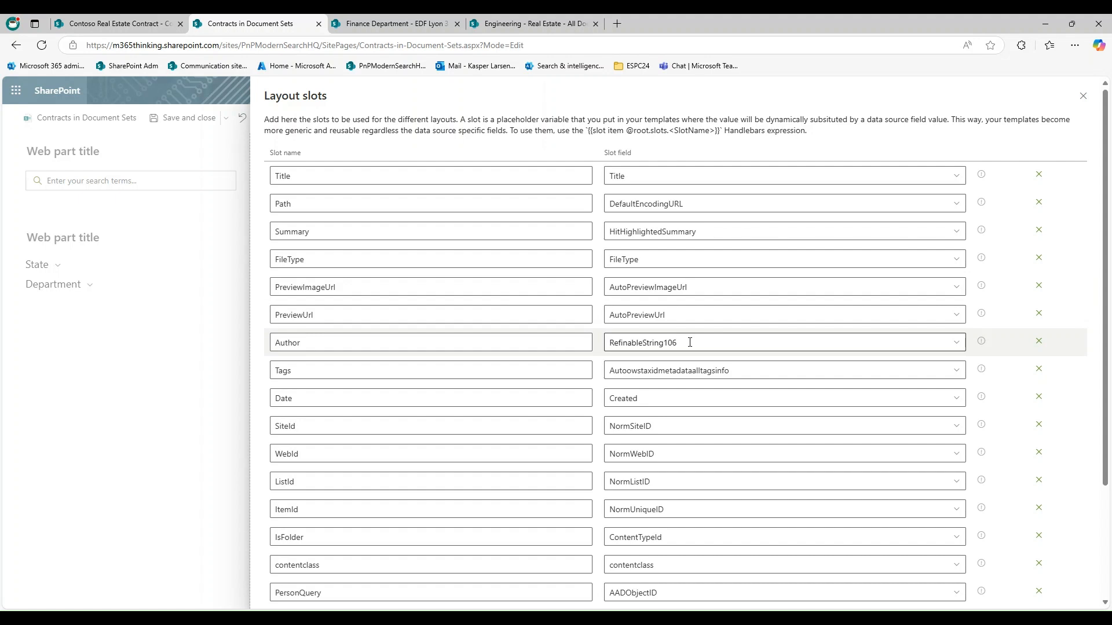
Leave the document set settings, open the search schema from the SharePoint admin center's Search features, and filter managed properties for refinablestring106.
{"action": "left_click", "coordinate": [133, 23]}
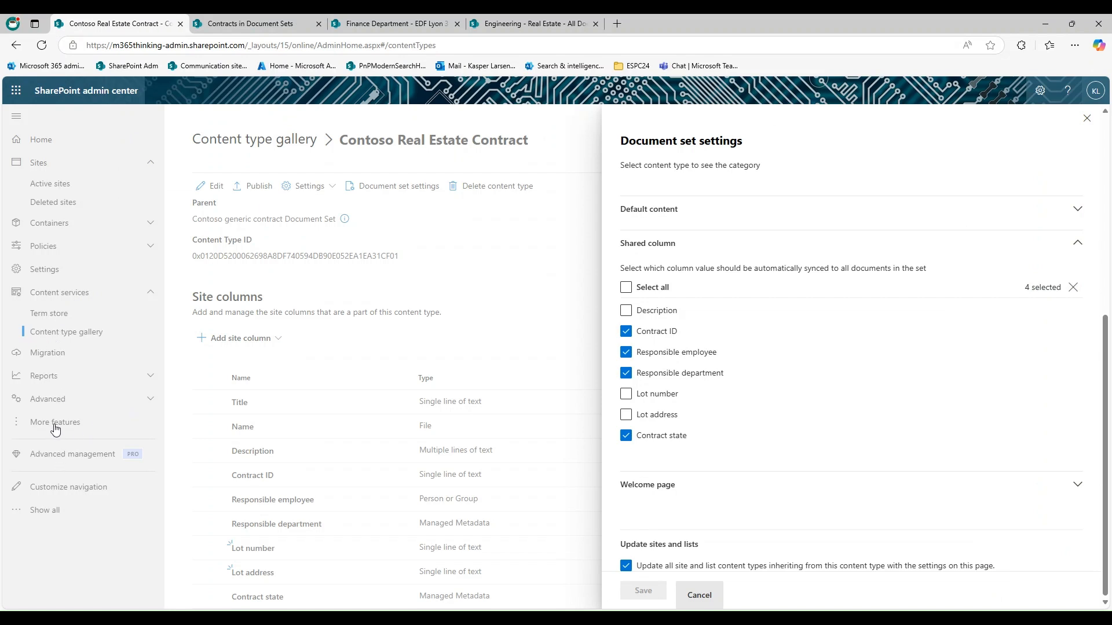
{"action": "left_click", "coordinate": [699, 595]}
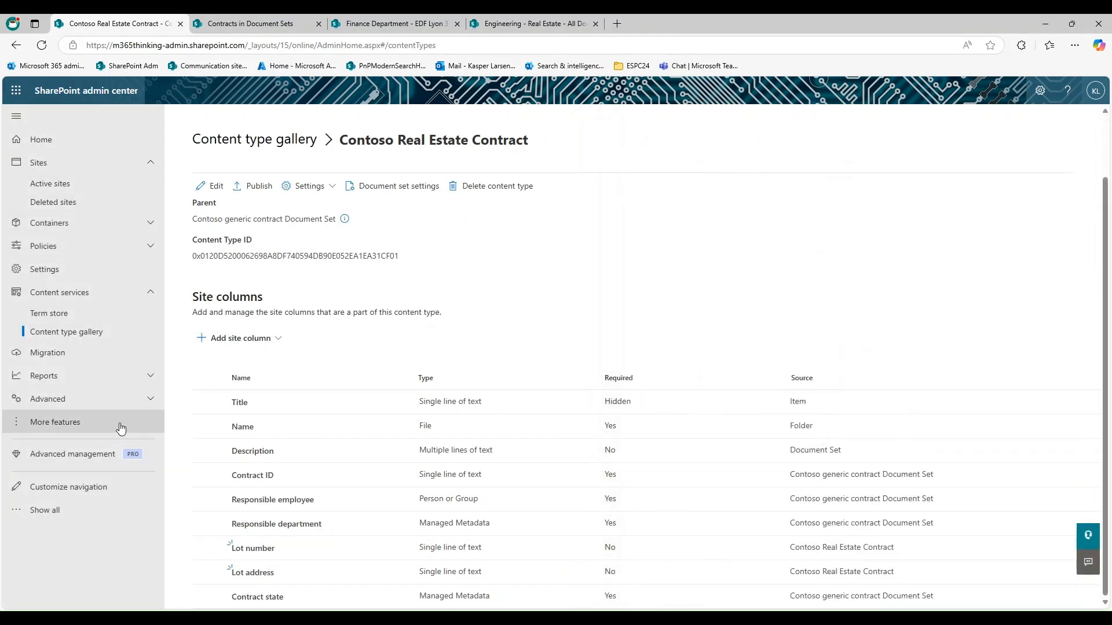
{"action": "left_click", "coordinate": [65, 423]}
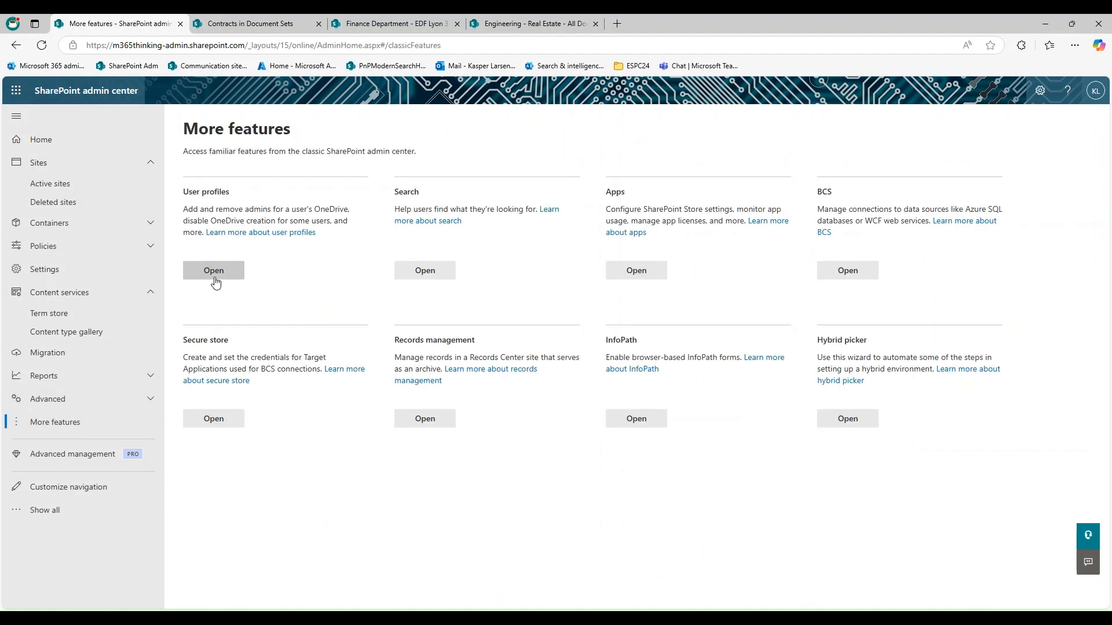
{"action": "left_click", "coordinate": [422, 273]}
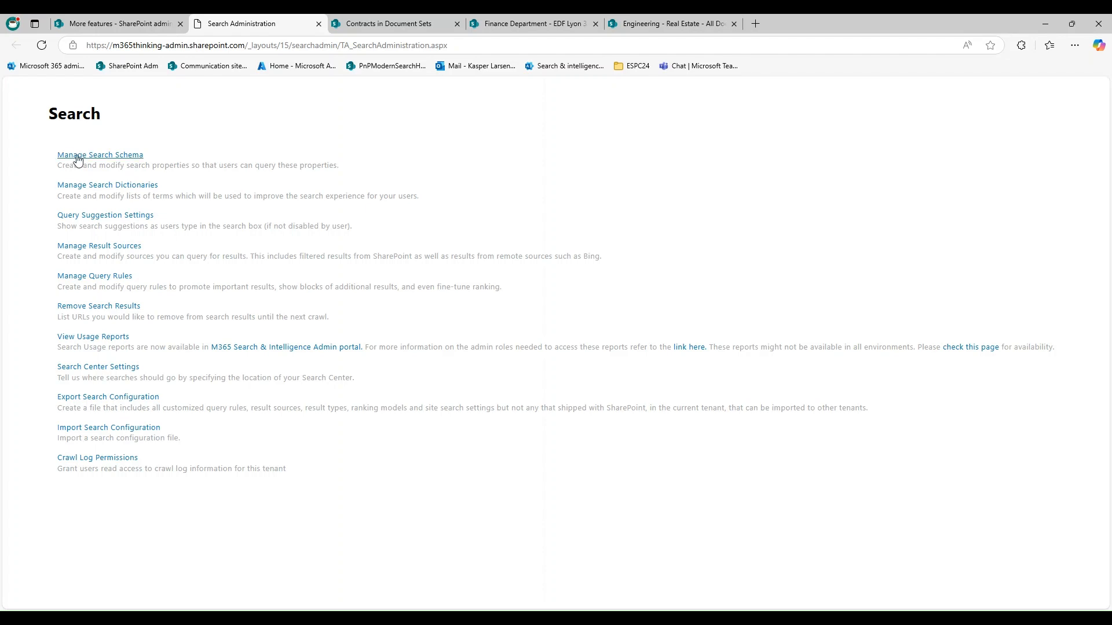
{"action": "left_click", "coordinate": [78, 160]}
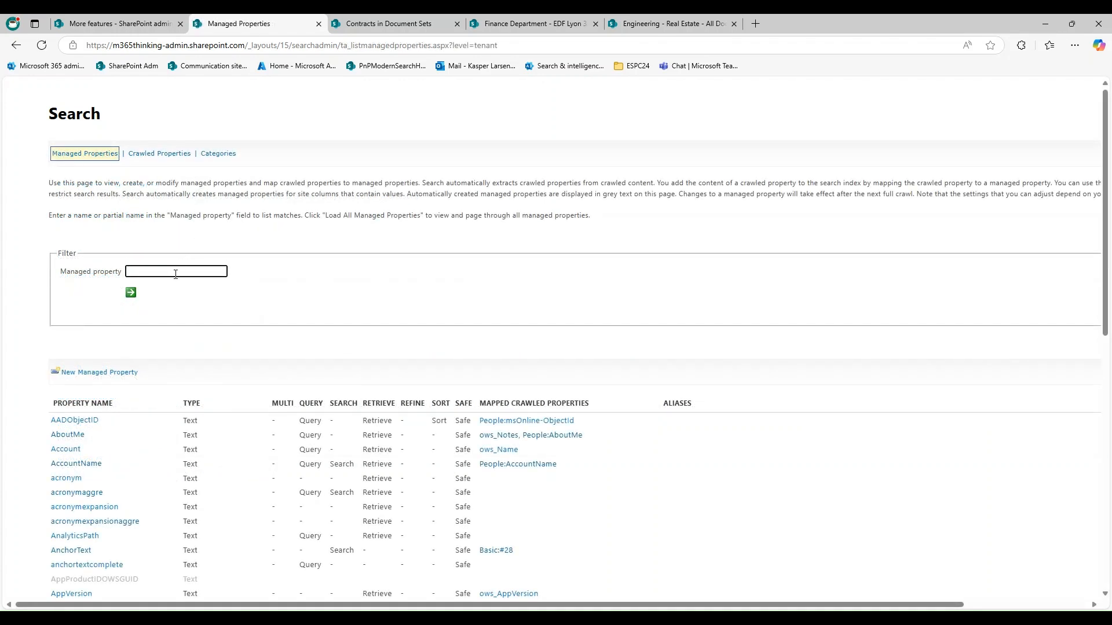
{"action": "type", "text": "refinablestring"}
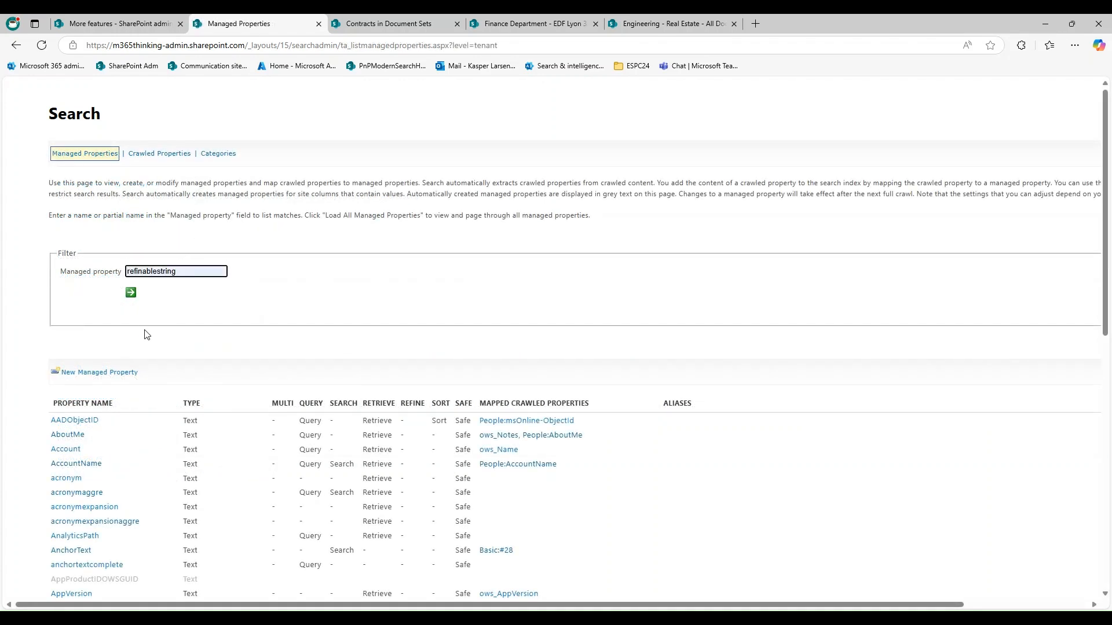
{"action": "type", "text": "106"}
{"action": "key", "text": "Return"}
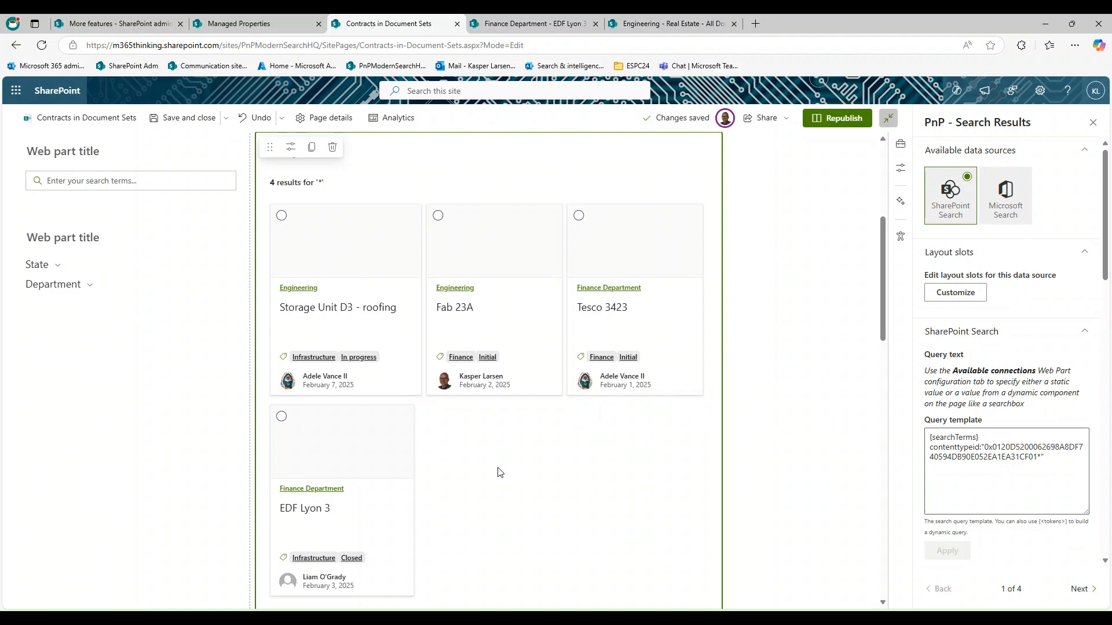
On the Contracts in Document Sets page, open the settings of the Search Results web part beneath the Lot permissions vertical.
{"action": "scroll", "coordinate": [498, 472], "scroll_direction": "down", "scroll_amount": 5}
{"action": "scroll", "coordinate": [498, 472], "scroll_direction": "down", "scroll_amount": 3}
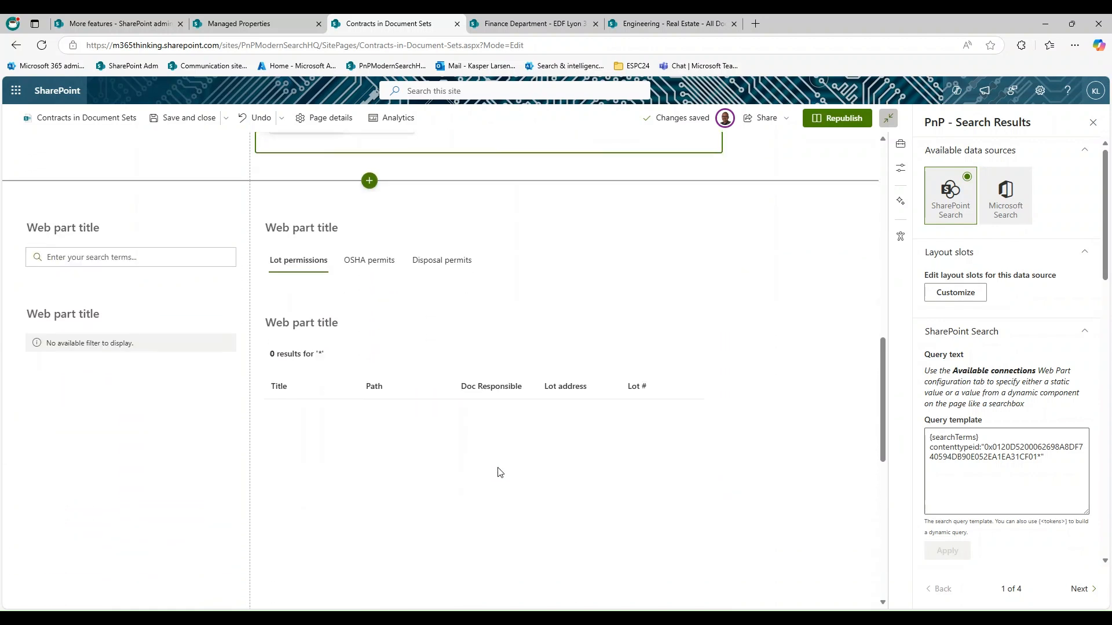
{"action": "left_click", "coordinate": [387, 358]}
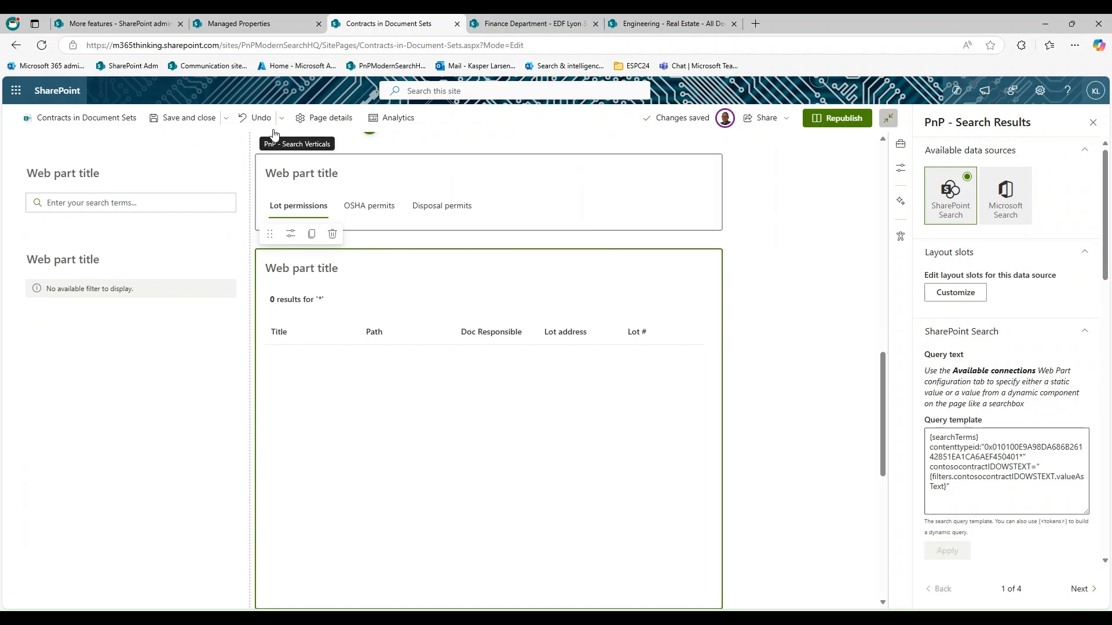
Check the contoso_generic_contract_document content type ID in the content type gallery against the one in the web part's query template.
{"action": "left_click", "coordinate": [82, 25]}
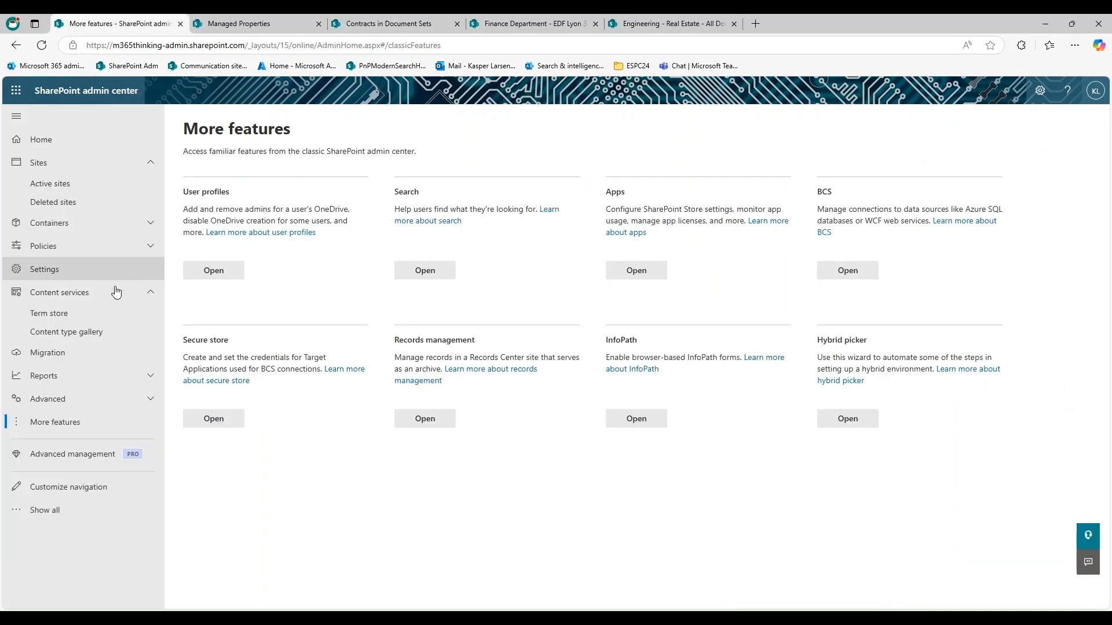
{"action": "left_click", "coordinate": [69, 332]}
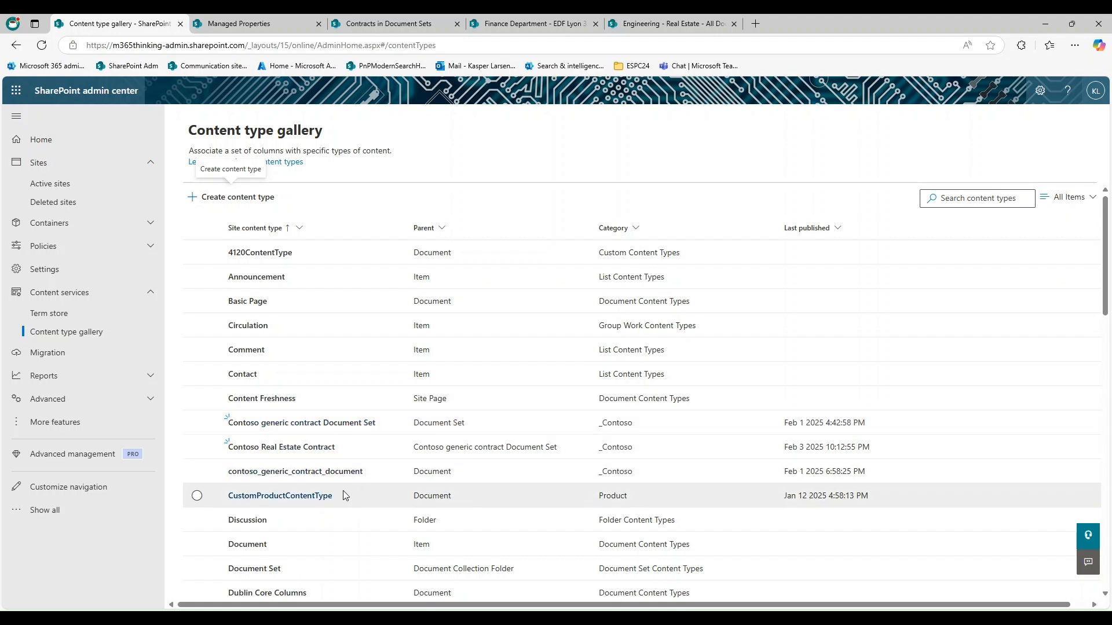
{"action": "left_click", "coordinate": [306, 476]}
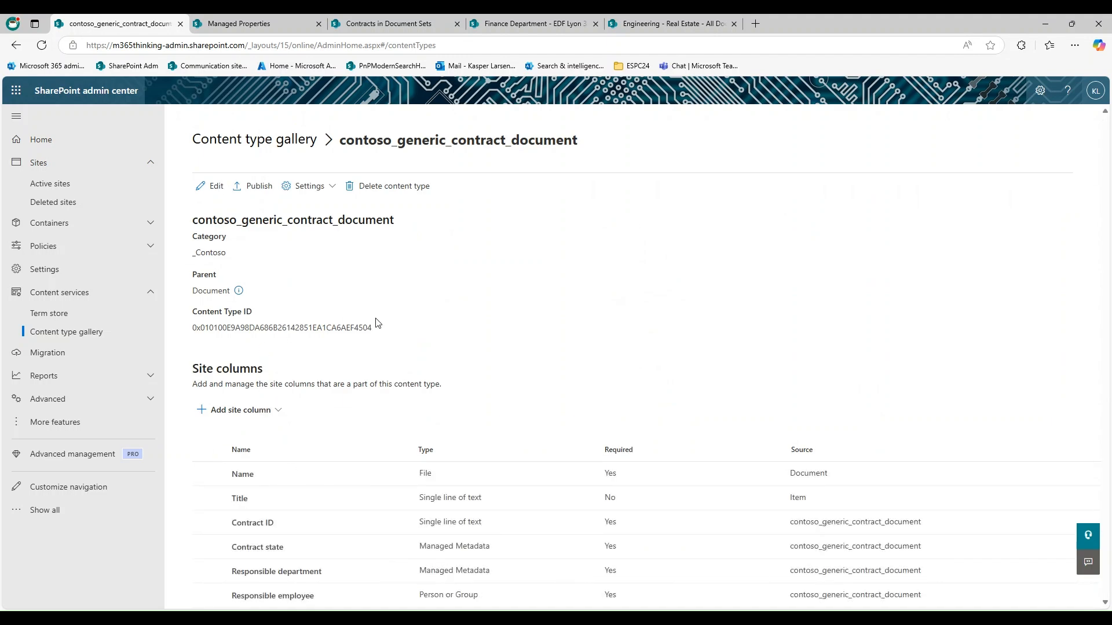
{"action": "left_click_drag", "start_coordinate": [365, 335], "coordinate": [190, 346]}
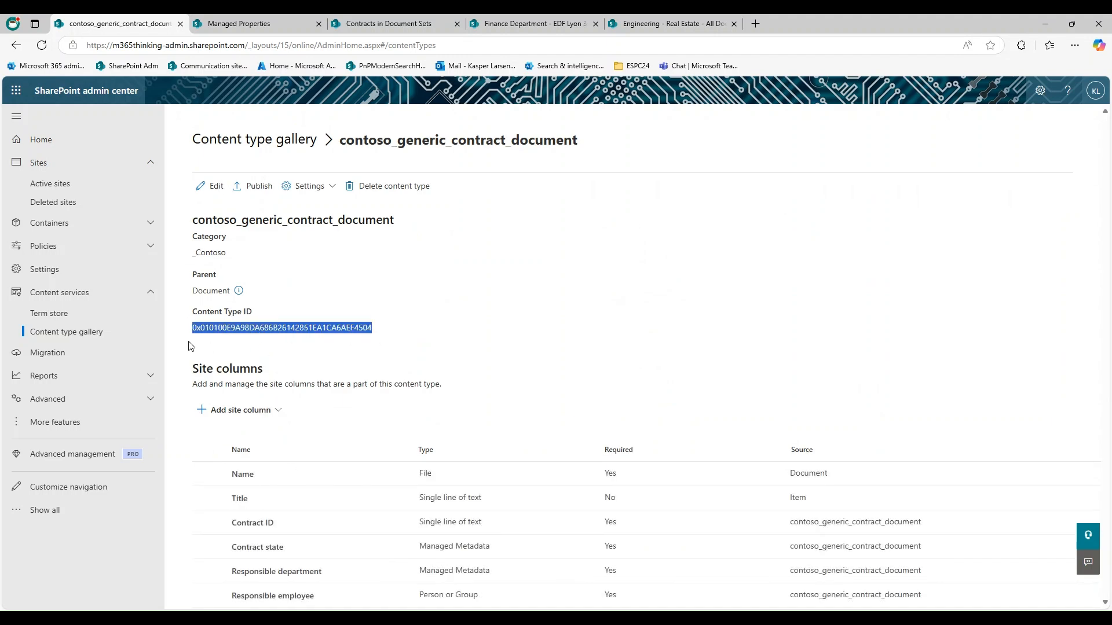
{"action": "left_click", "coordinate": [388, 24]}
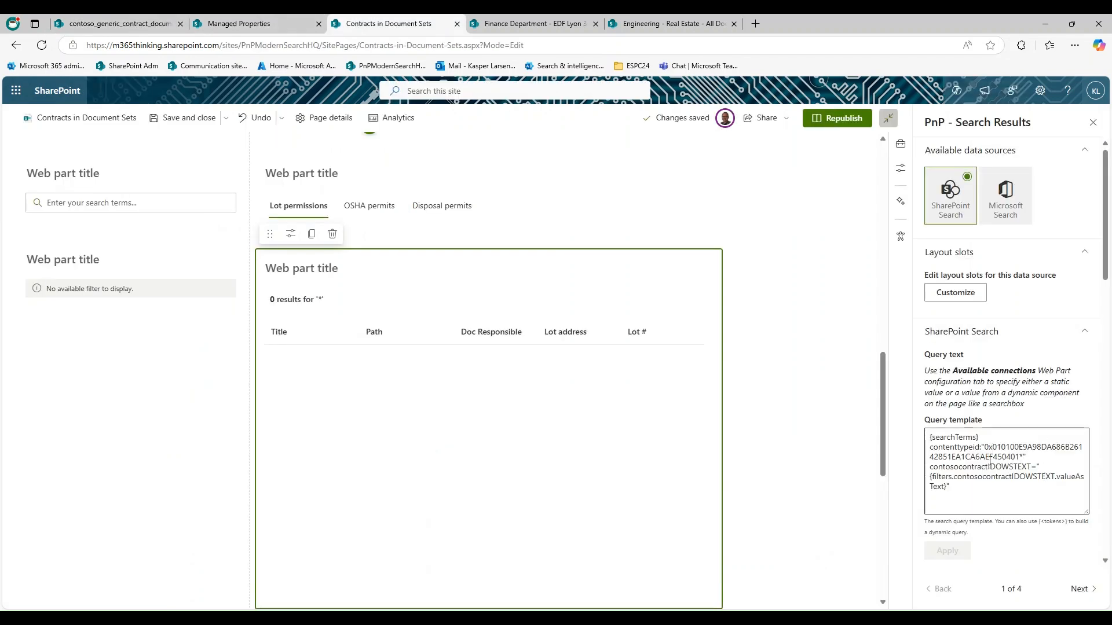
{"action": "left_click", "coordinate": [1038, 459]}
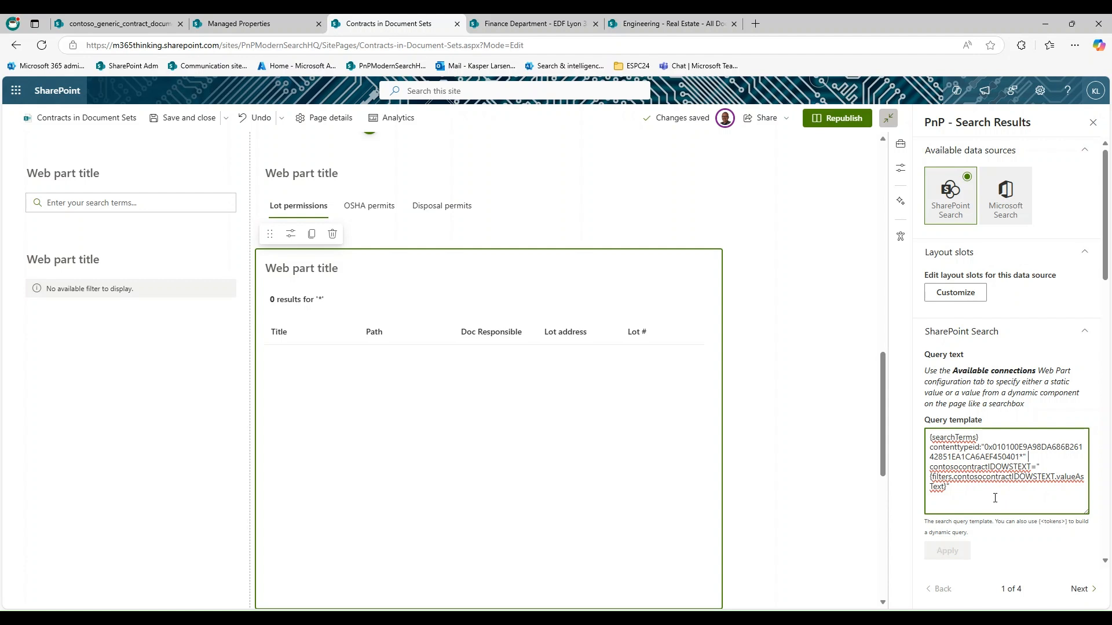
Review the query template, result source, selected properties and sort settings of the SharePoint Search data source.
{"action": "key", "text": "alt+Tab"}
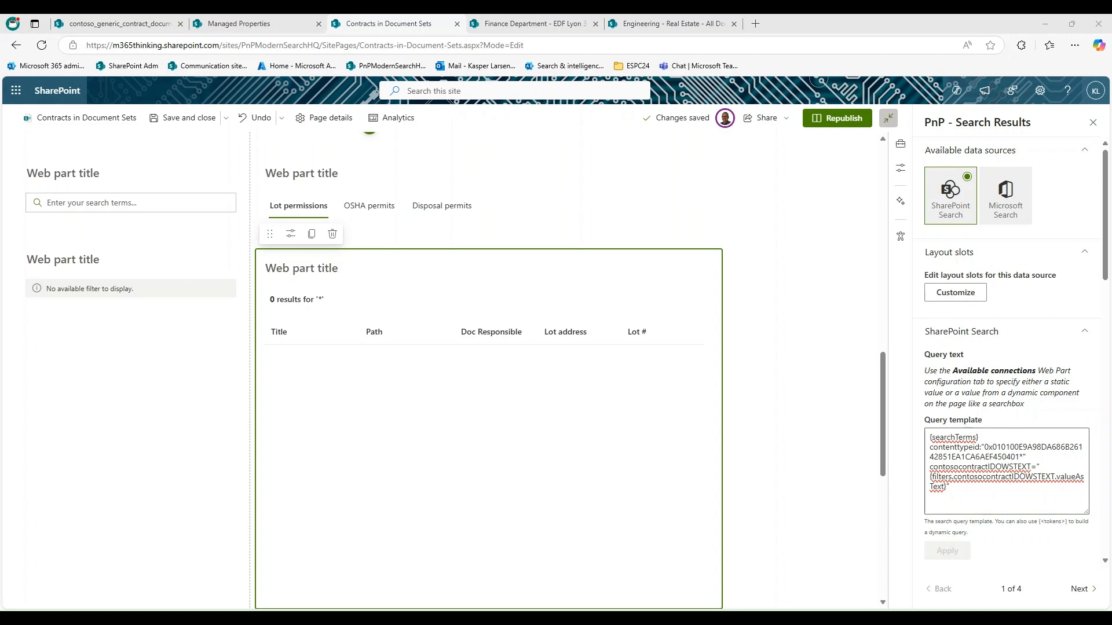
{"action": "key", "text": "alt+Tab"}
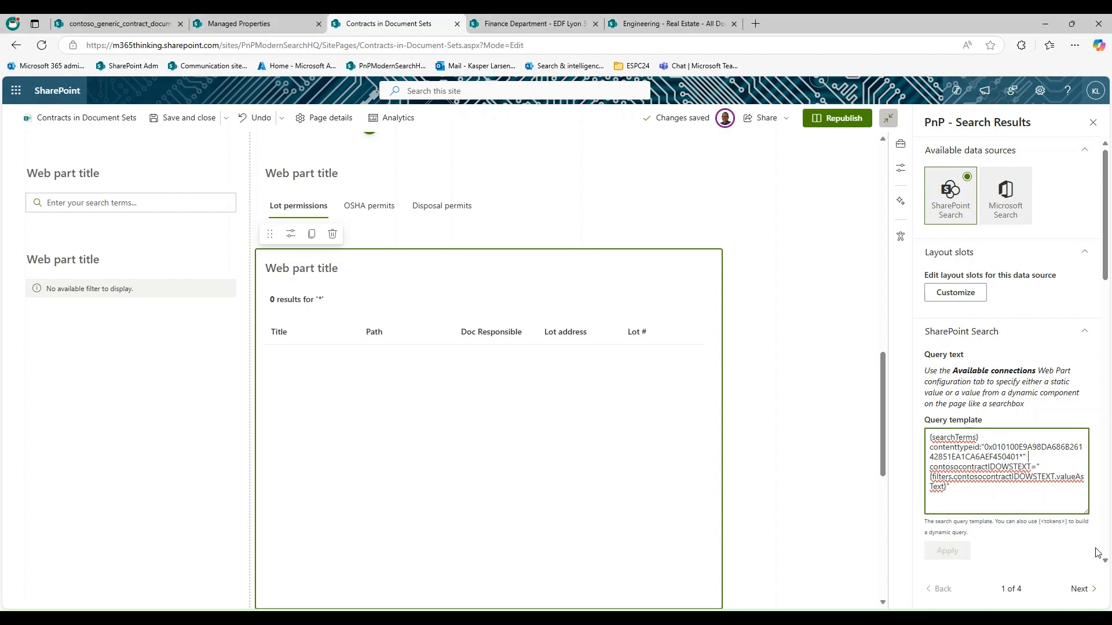
{"action": "scroll", "coordinate": [1056, 547], "scroll_direction": "down", "scroll_amount": 2}
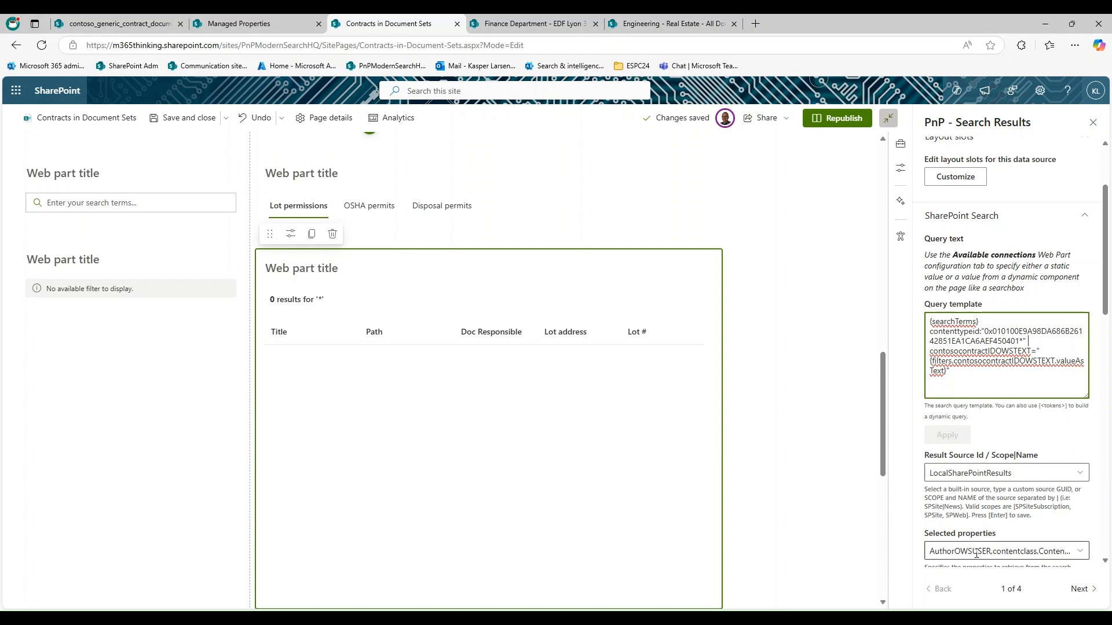
{"action": "scroll", "coordinate": [933, 448], "scroll_direction": "down", "scroll_amount": 2}
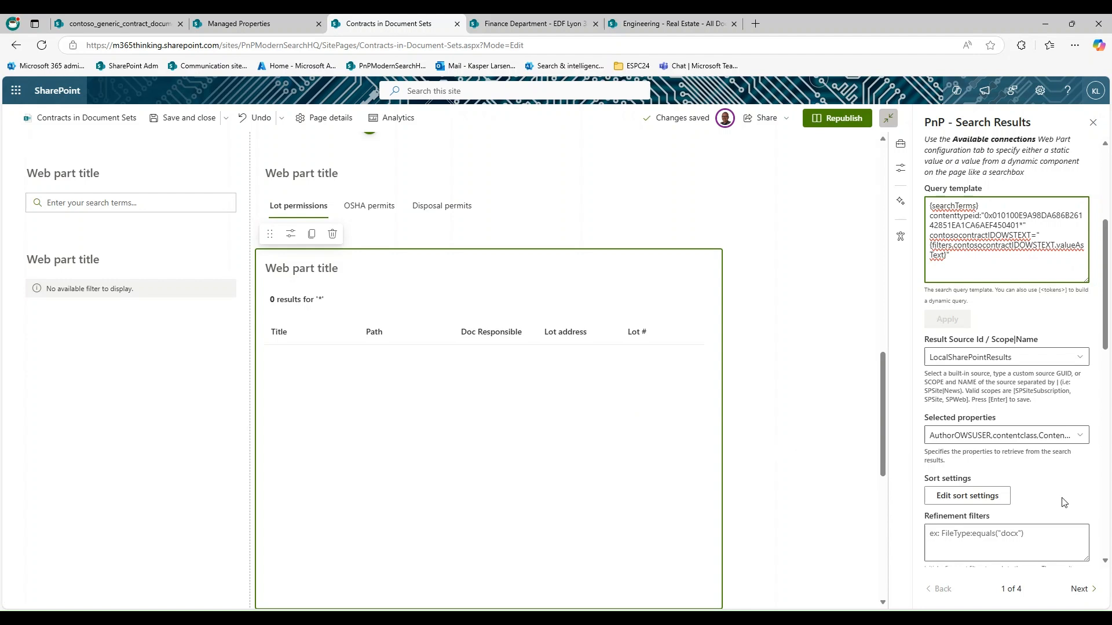
{"action": "scroll", "coordinate": [1065, 442], "scroll_direction": "up", "scroll_amount": 5}
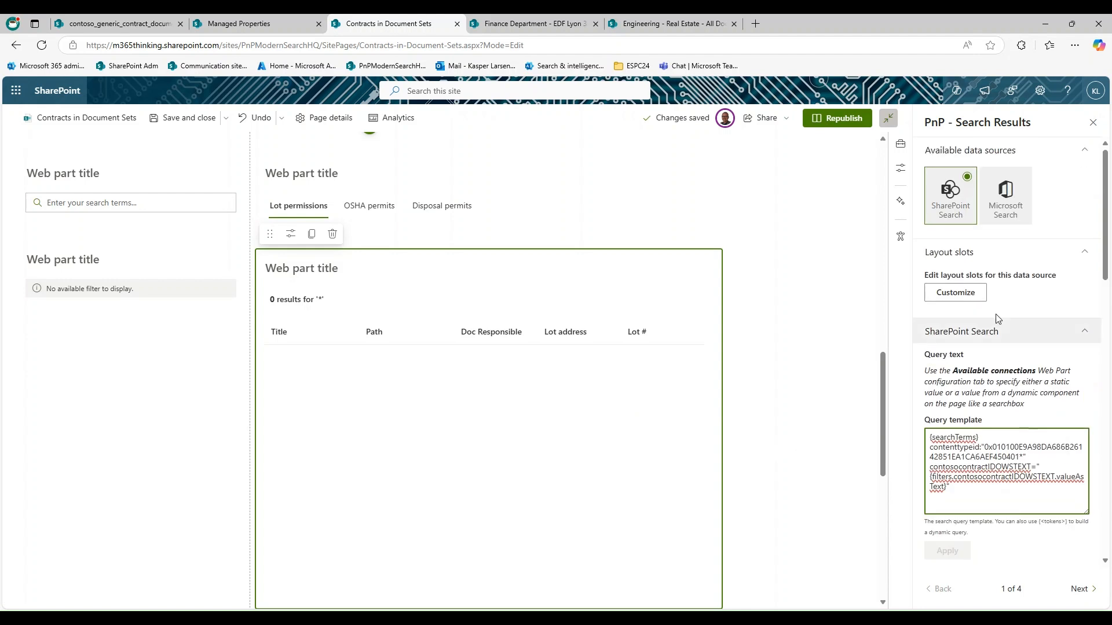
Examine the layout slots of the documents web part, including the Author and DocResponsible mappings, and close them without saving.
{"action": "left_click", "coordinate": [940, 294]}
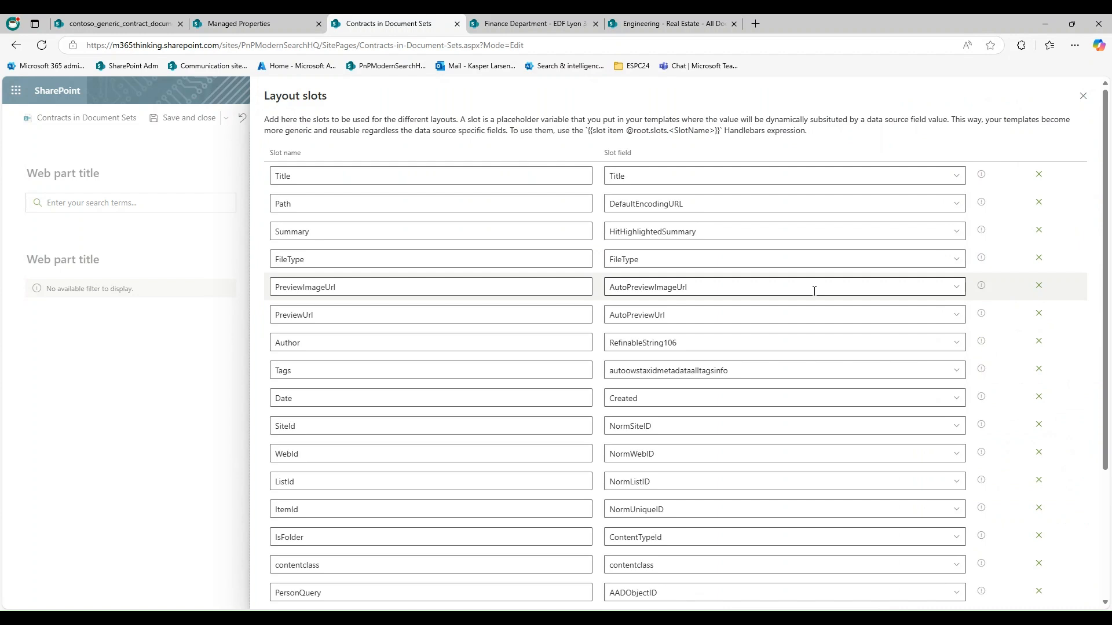
{"action": "scroll", "coordinate": [813, 290], "scroll_direction": "down", "scroll_amount": 3}
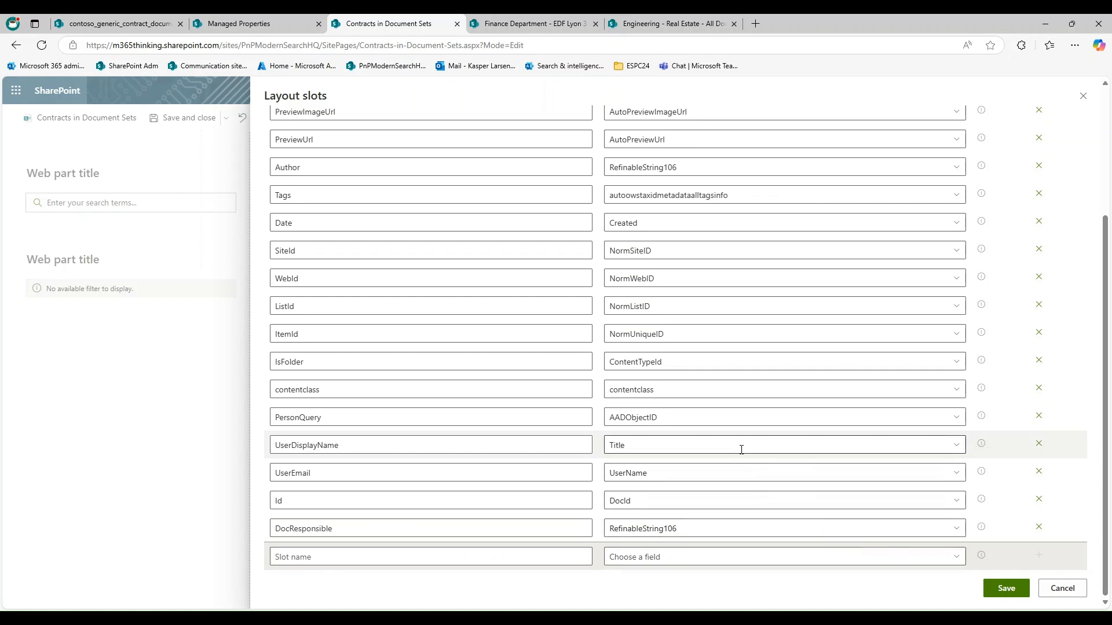
{"action": "scroll", "coordinate": [741, 450], "scroll_direction": "up", "scroll_amount": 5}
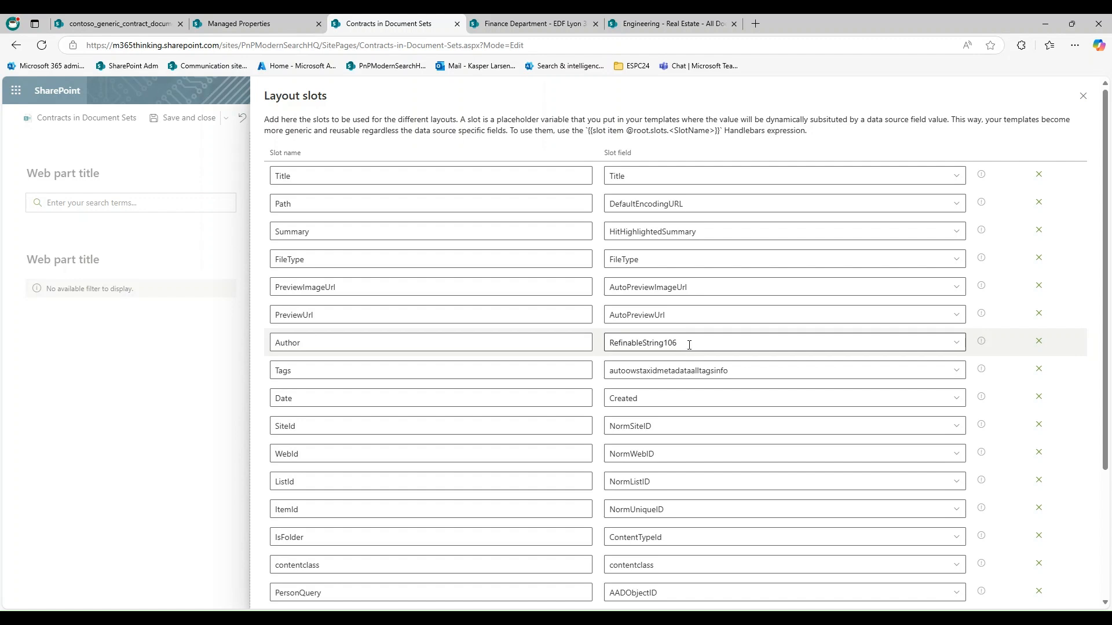
{"action": "scroll", "coordinate": [860, 427], "scroll_direction": "down", "scroll_amount": 1}
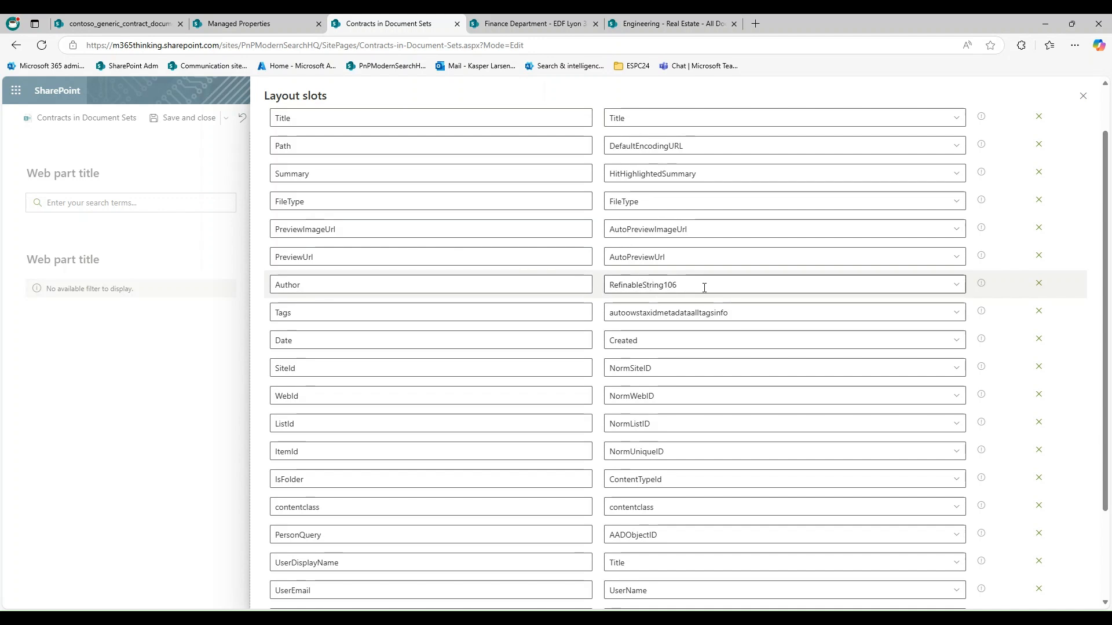
{"action": "scroll", "coordinate": [797, 332], "scroll_direction": "down", "scroll_amount": 3}
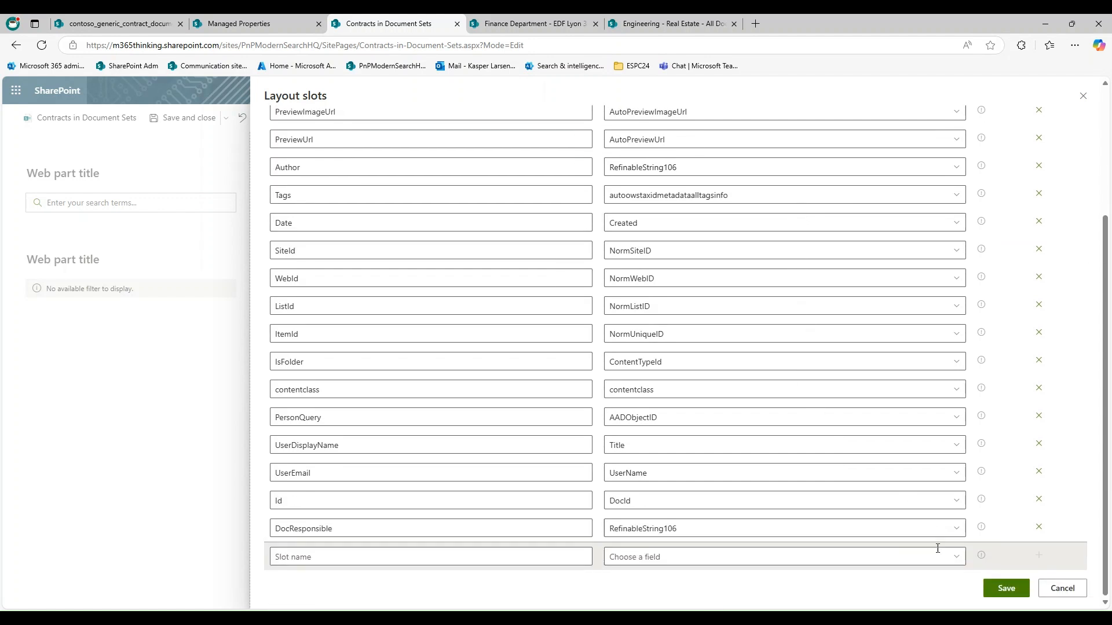
{"action": "left_click", "coordinate": [1076, 588]}
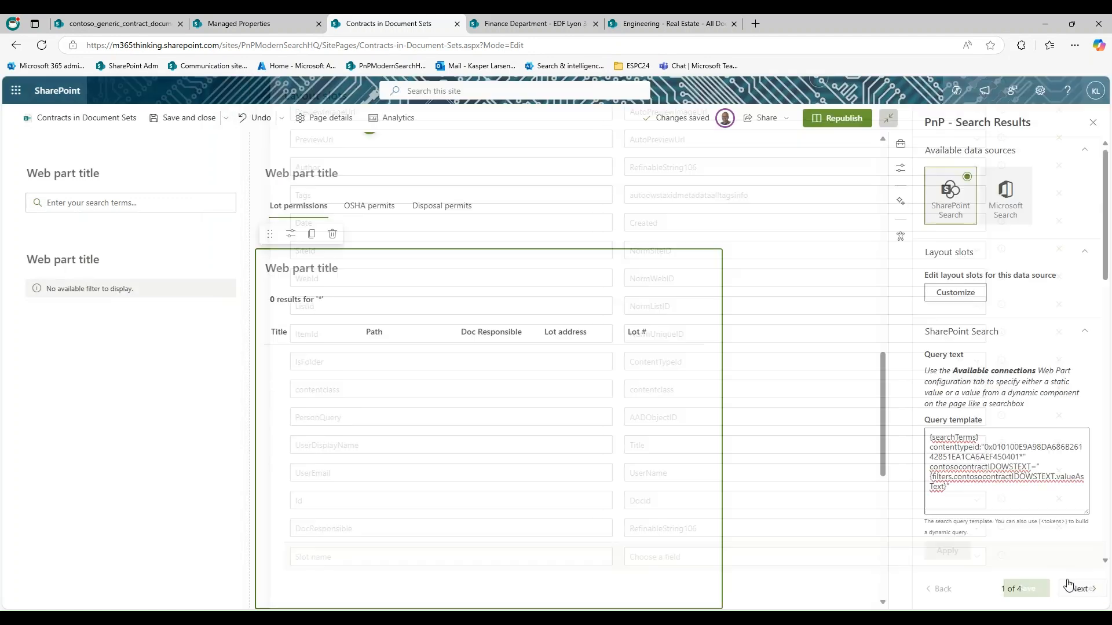
Open the Details List layout's managed columns and examine the Handlebars expression of the Doc Responsible column without saving it.
{"action": "left_click", "coordinate": [1080, 589]}
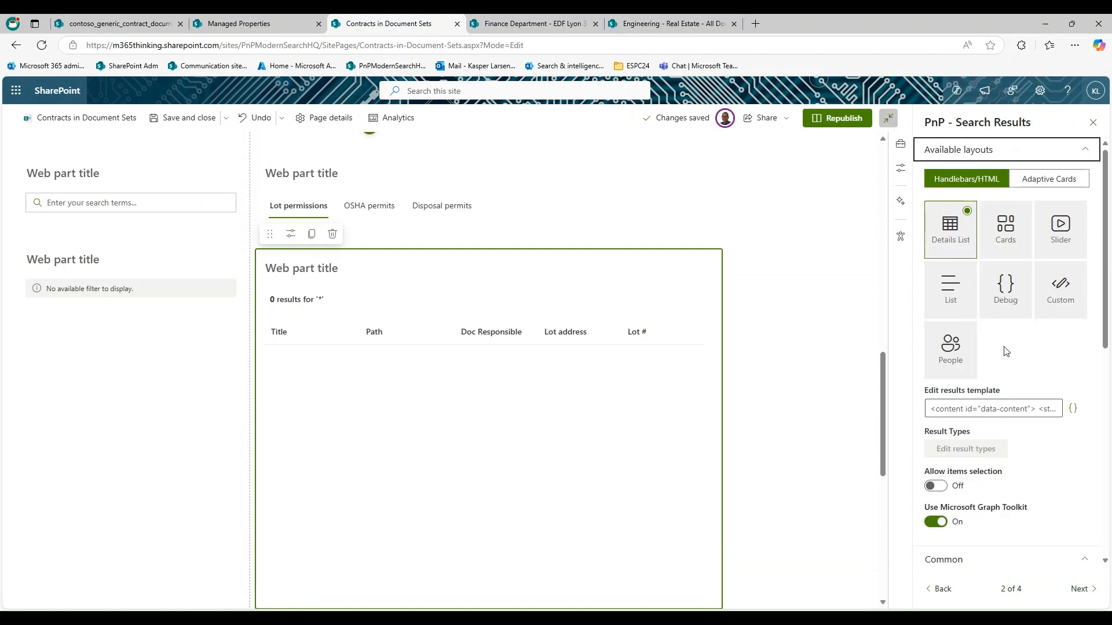
{"action": "scroll", "coordinate": [1007, 352], "scroll_direction": "down", "scroll_amount": 2}
{"action": "scroll", "coordinate": [1007, 351], "scroll_direction": "down", "scroll_amount": 3}
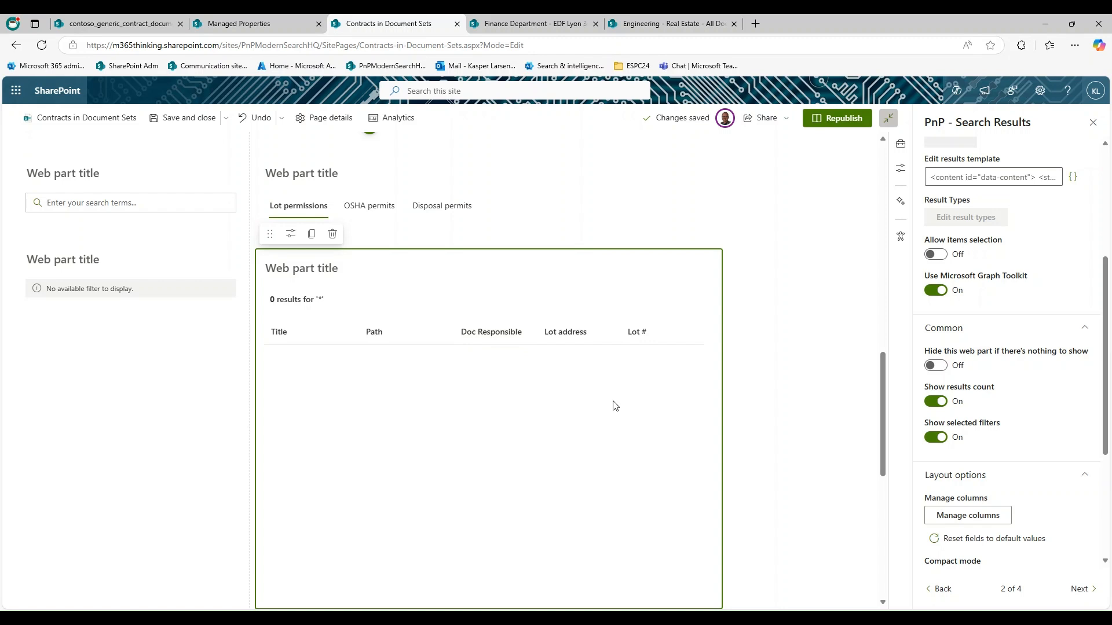
{"action": "left_click", "coordinate": [969, 521]}
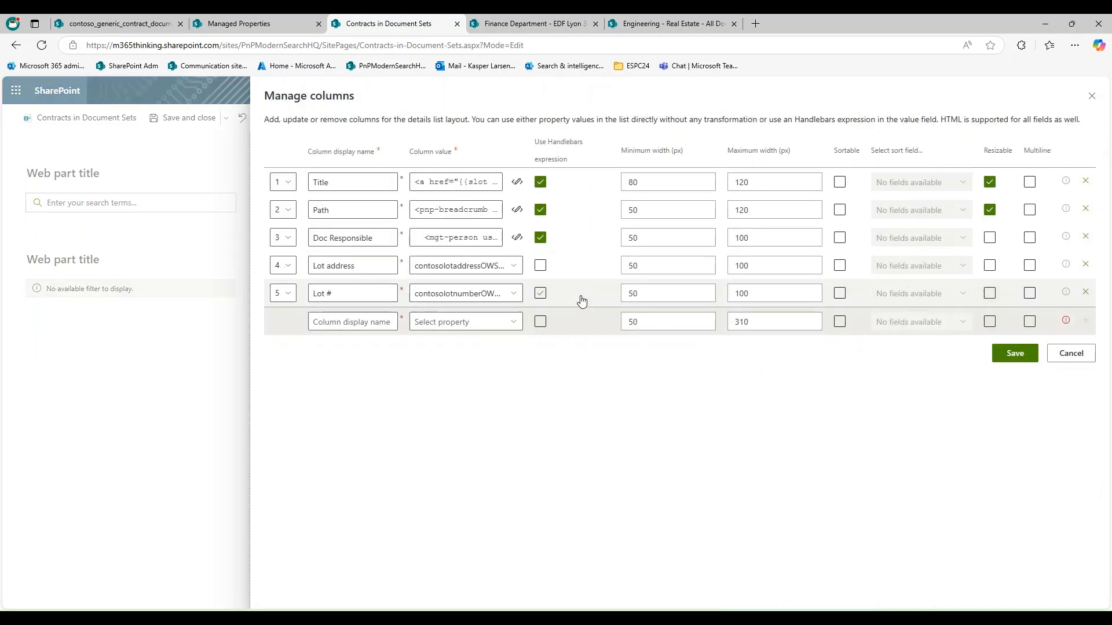
{"action": "left_click", "coordinate": [539, 240]}
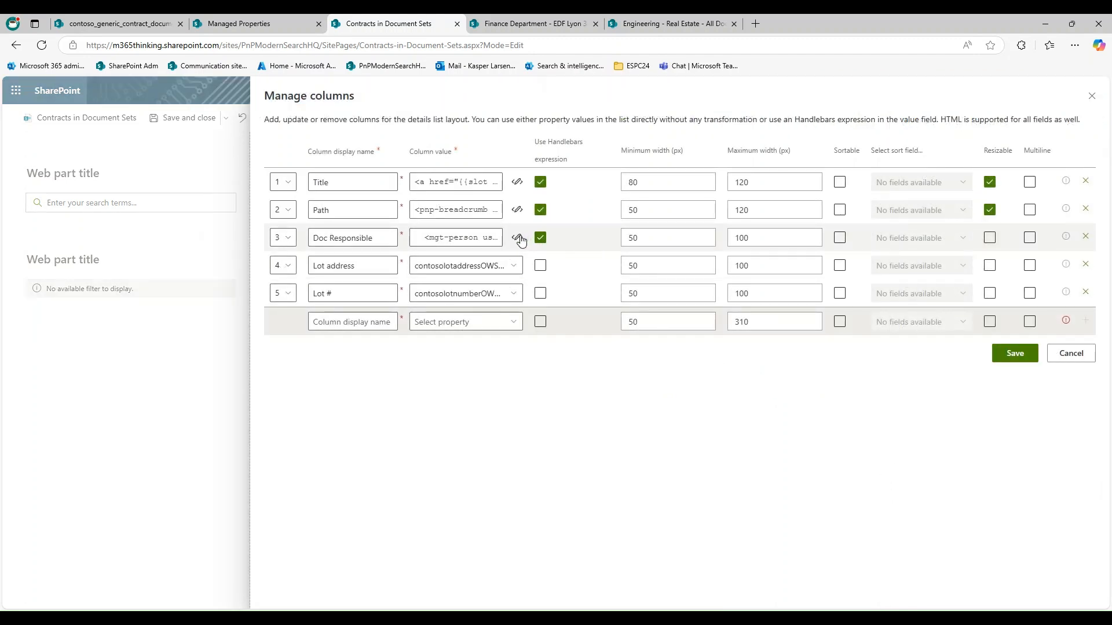
{"action": "left_click", "coordinate": [518, 237]}
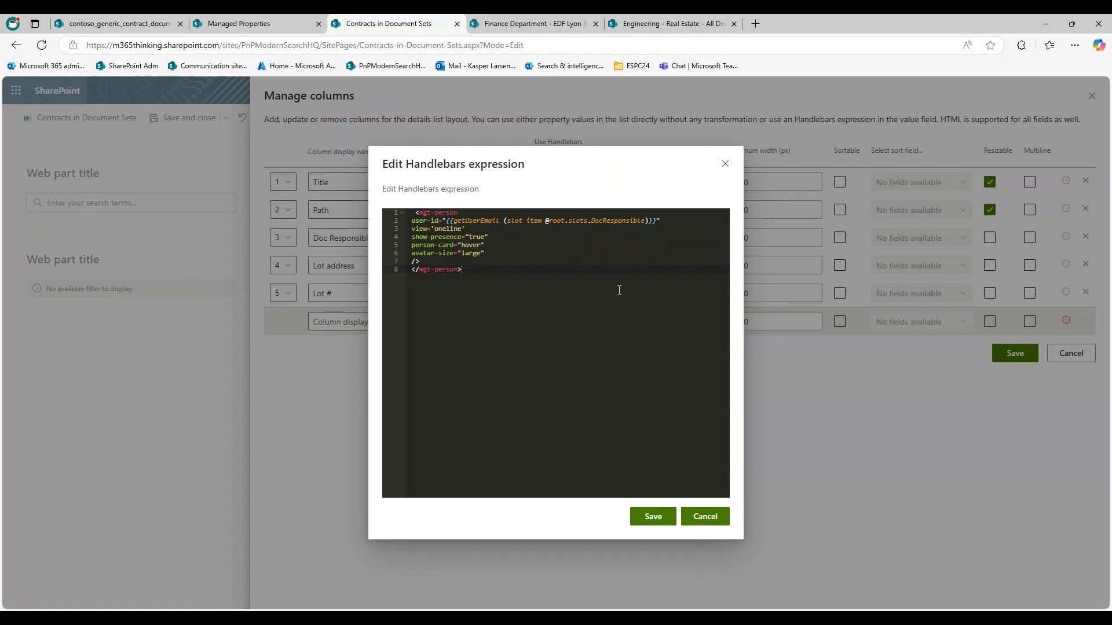
{"action": "left_click", "coordinate": [705, 518]}
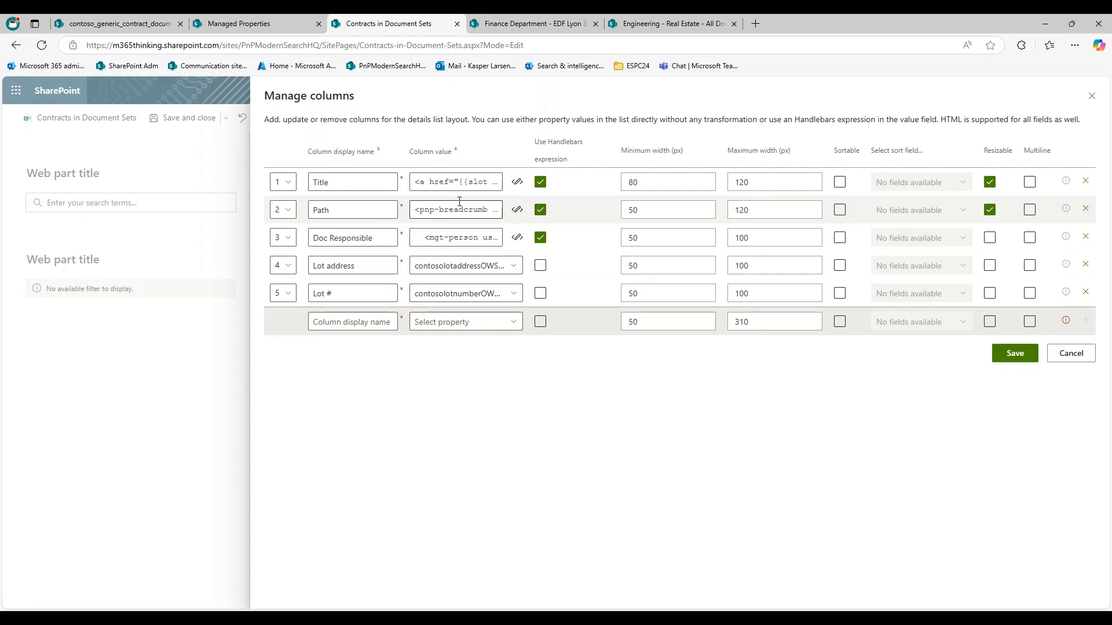
Examine the Path column's pnp-breadcrumb Handlebars expression and save the managed columns.
{"action": "left_click", "coordinate": [517, 209]}
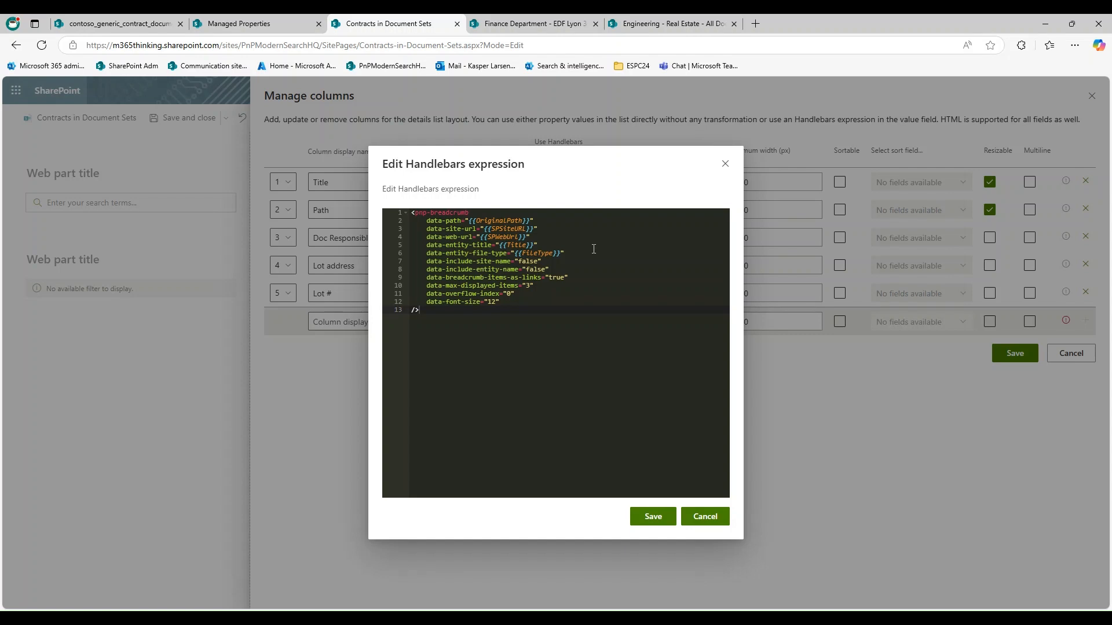
{"action": "left_click", "coordinate": [701, 517]}
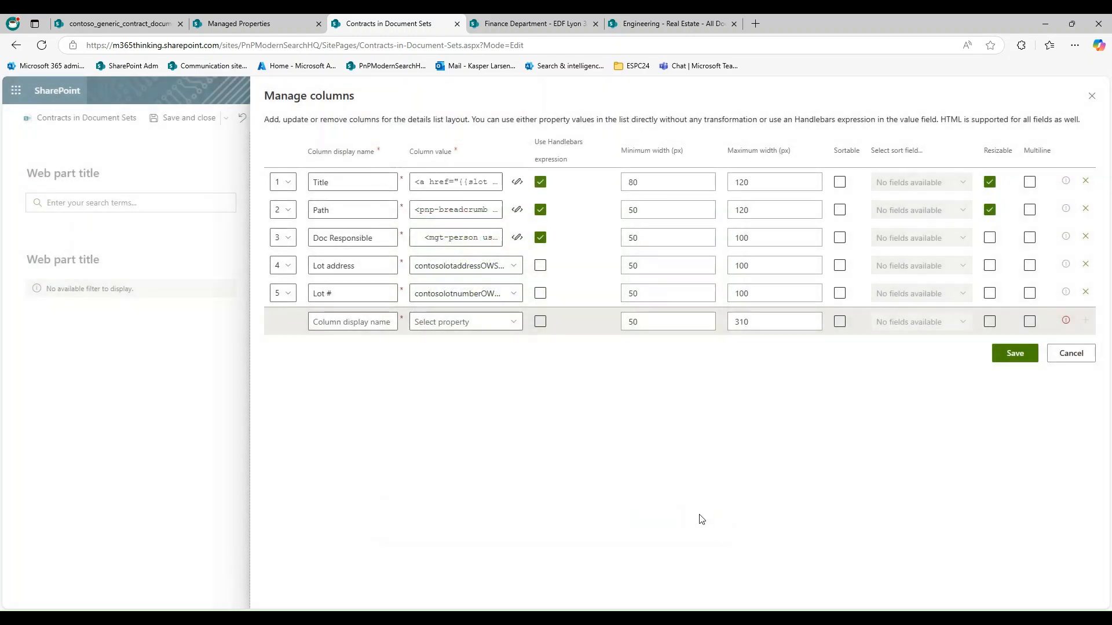
{"action": "left_click", "coordinate": [1019, 356]}
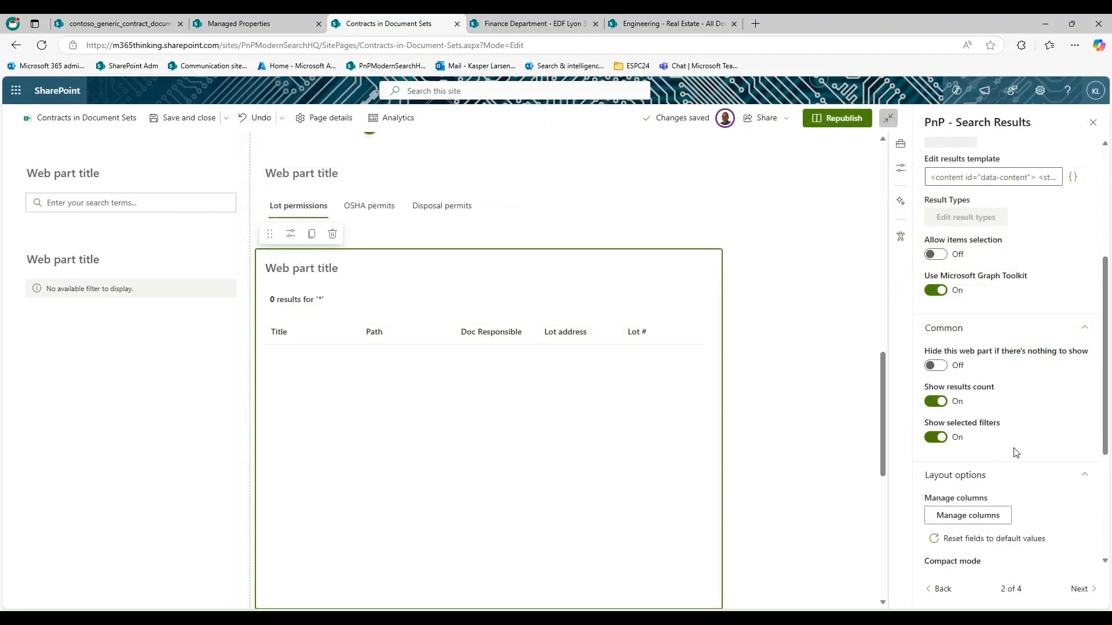
Enable multiple item selection and downloading in the documents web part's Details List layout, and republish the page.
{"action": "scroll", "coordinate": [1015, 453], "scroll_direction": "down", "scroll_amount": 4}
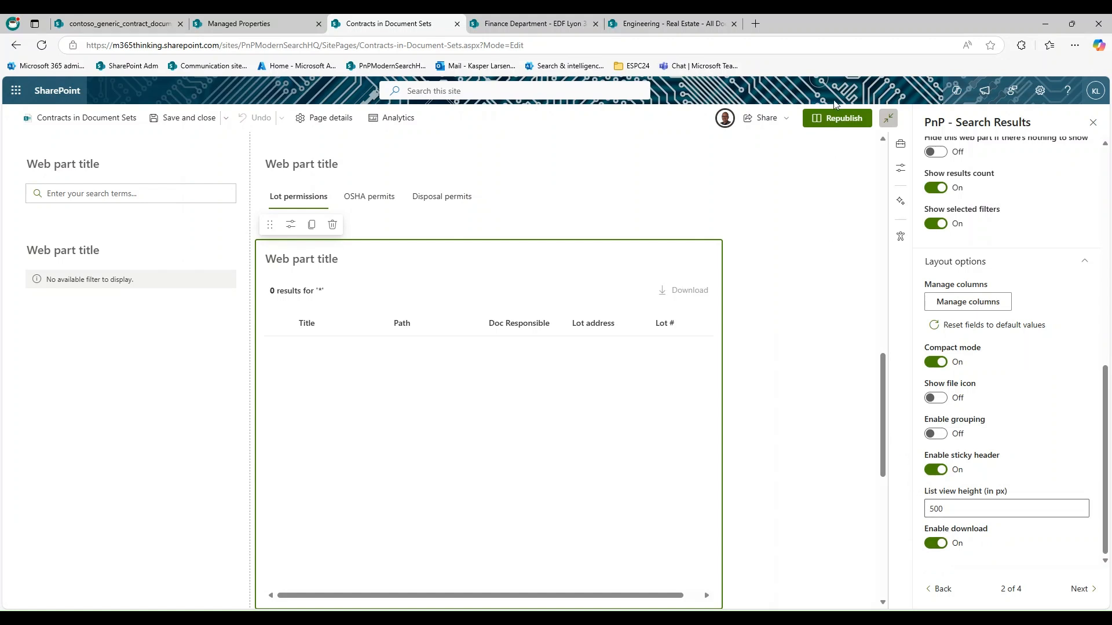
{"action": "left_click", "coordinate": [837, 118]}
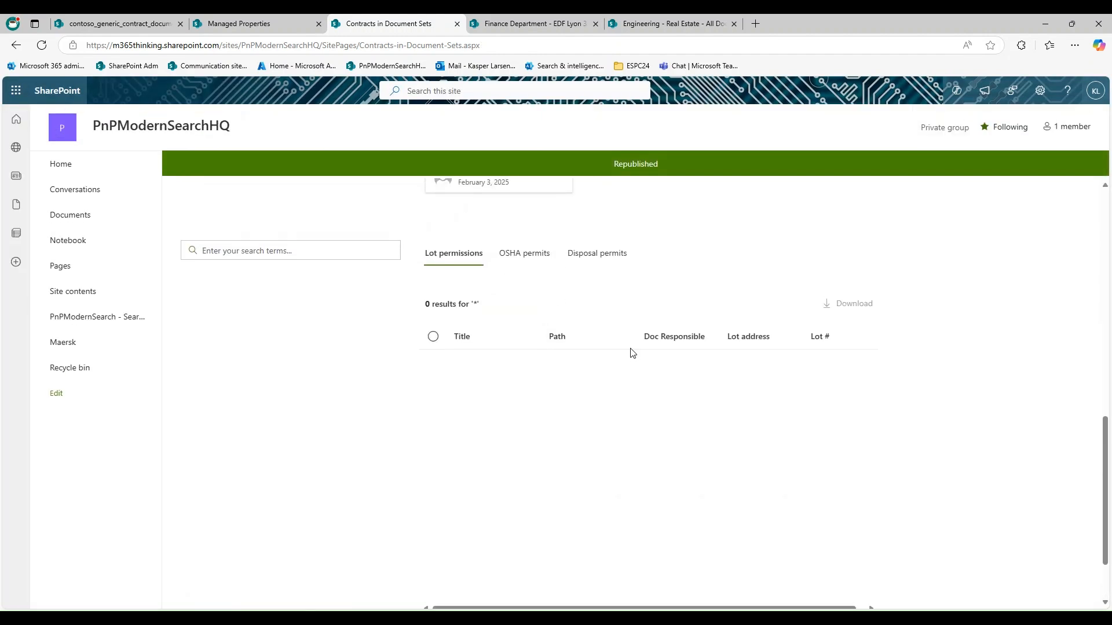
Select the Fab 23A contract case and bring up its documents under Lot permissions.
{"action": "scroll", "coordinate": [632, 347], "scroll_direction": "up", "scroll_amount": 10}
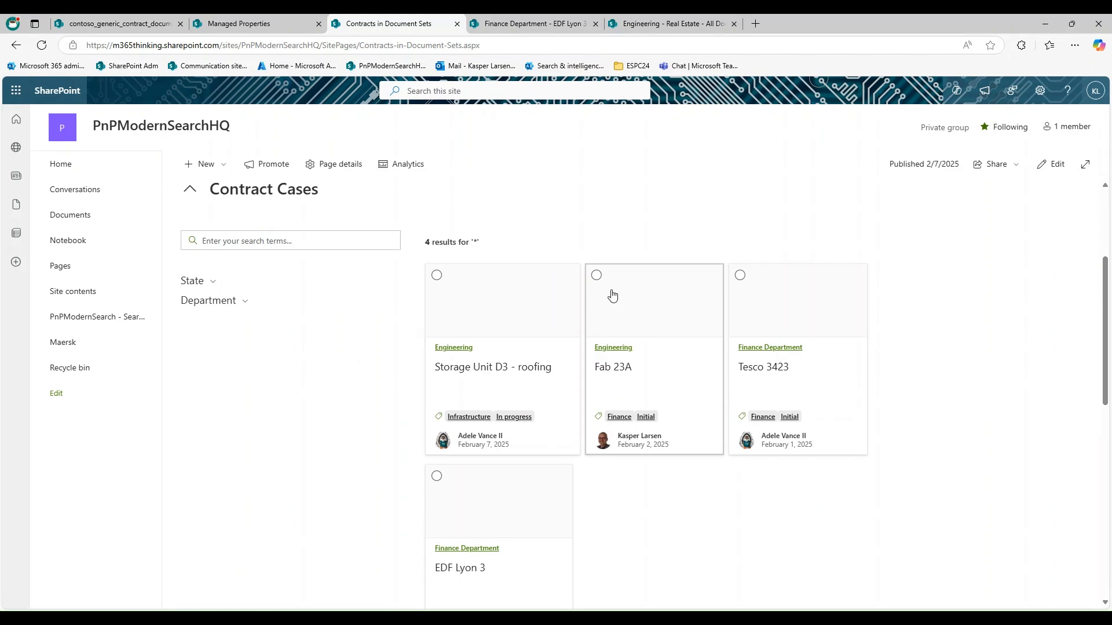
{"action": "left_click", "coordinate": [612, 296]}
{"action": "scroll", "coordinate": [662, 489], "scroll_direction": "down", "scroll_amount": 8}
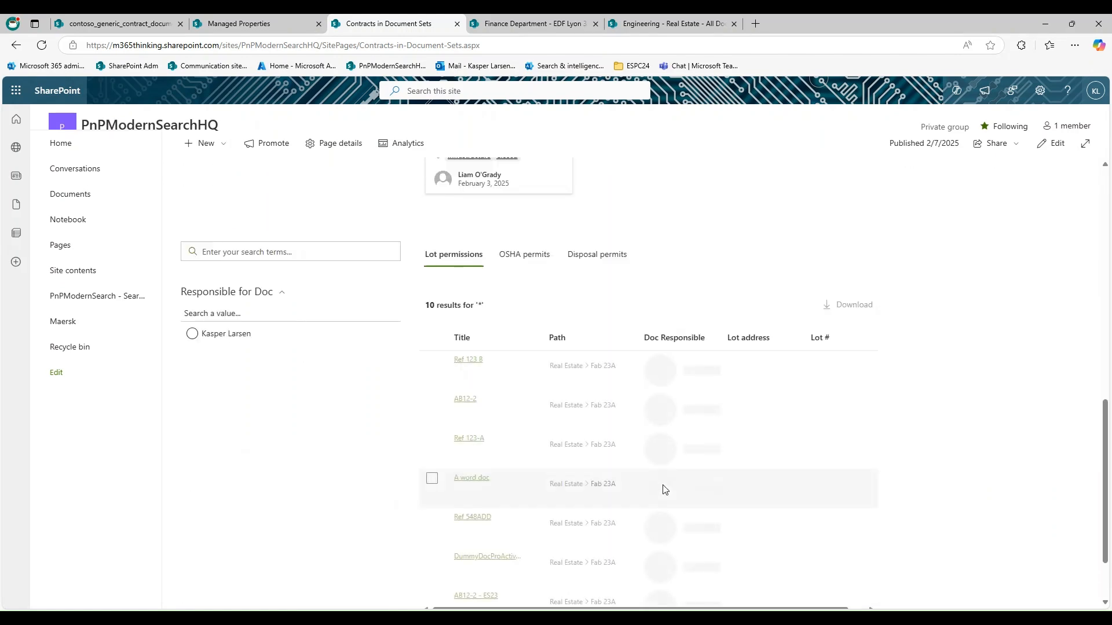
{"action": "scroll", "coordinate": [663, 490], "scroll_direction": "down", "scroll_amount": 3}
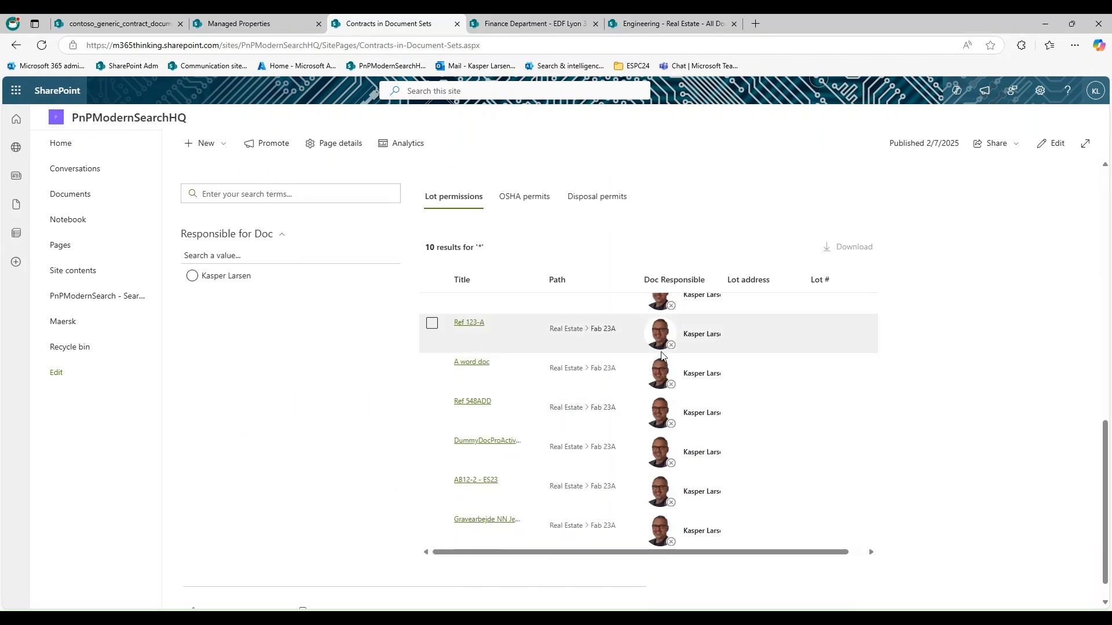
Examine the Doc Responsible entries and select the documents Ref 123-A and AB12-2 in the results list.
{"action": "mouse_move", "coordinate": [686, 337]}
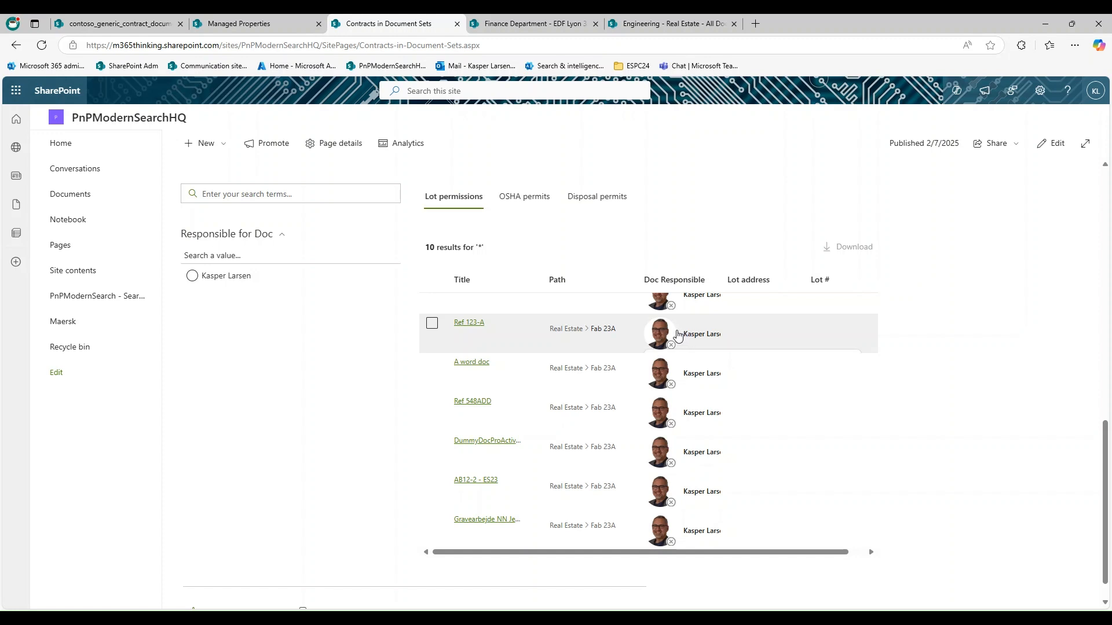
{"action": "mouse_move", "coordinate": [703, 495]}
{"action": "left_click", "coordinate": [430, 324]}
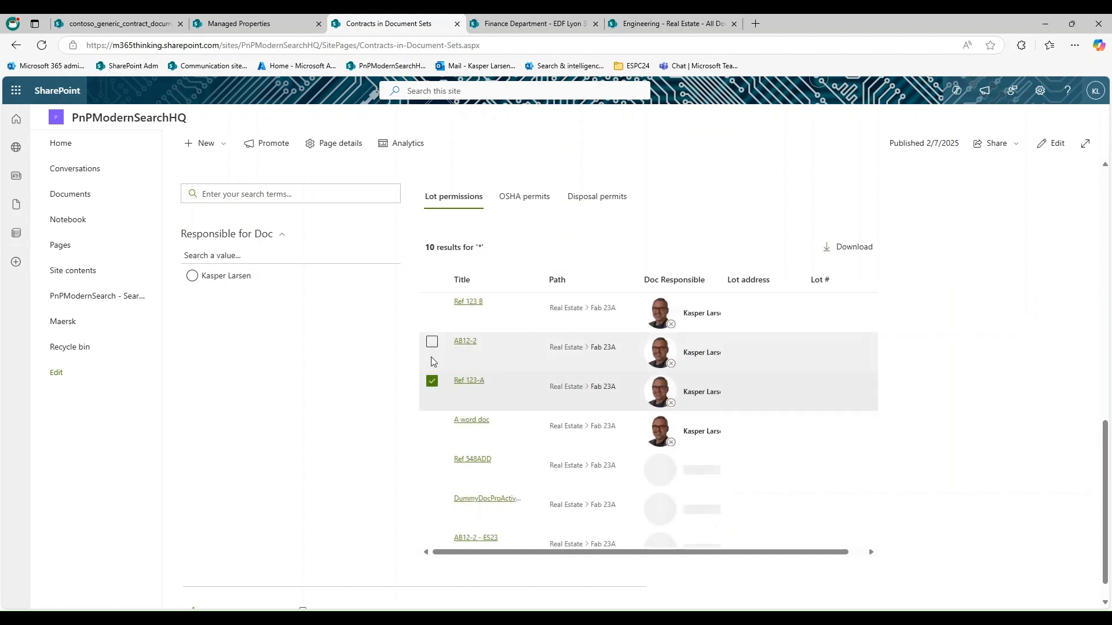
{"action": "left_click", "coordinate": [432, 343]}
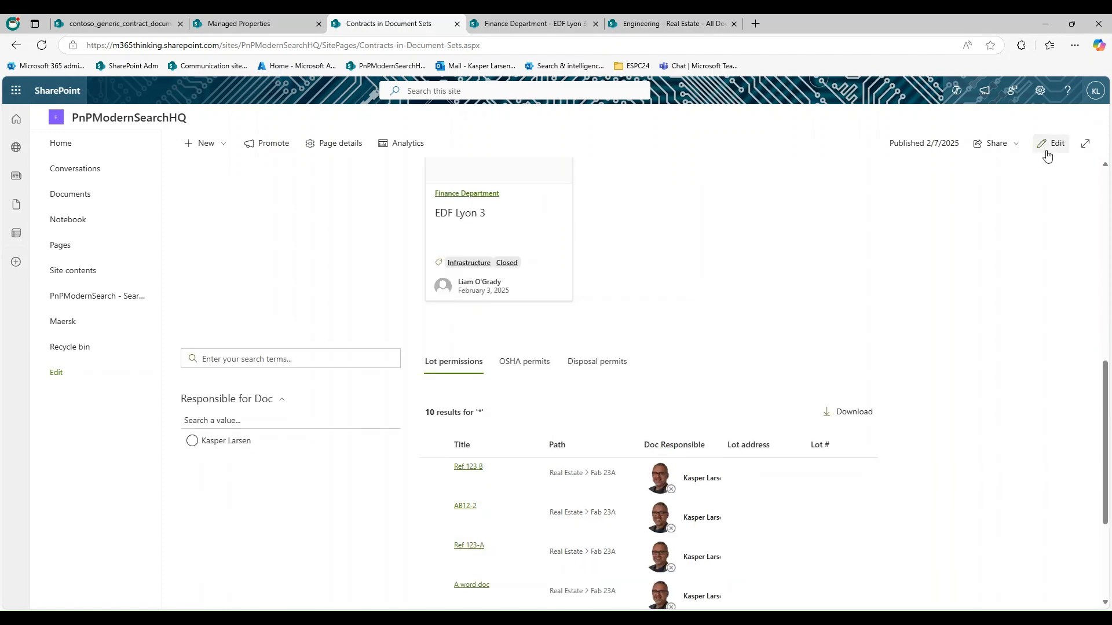
Edit the page and review the documents web part's connections to the search box, filters, verticals and contract results, including the selection mode.
{"action": "left_click", "coordinate": [1048, 147]}
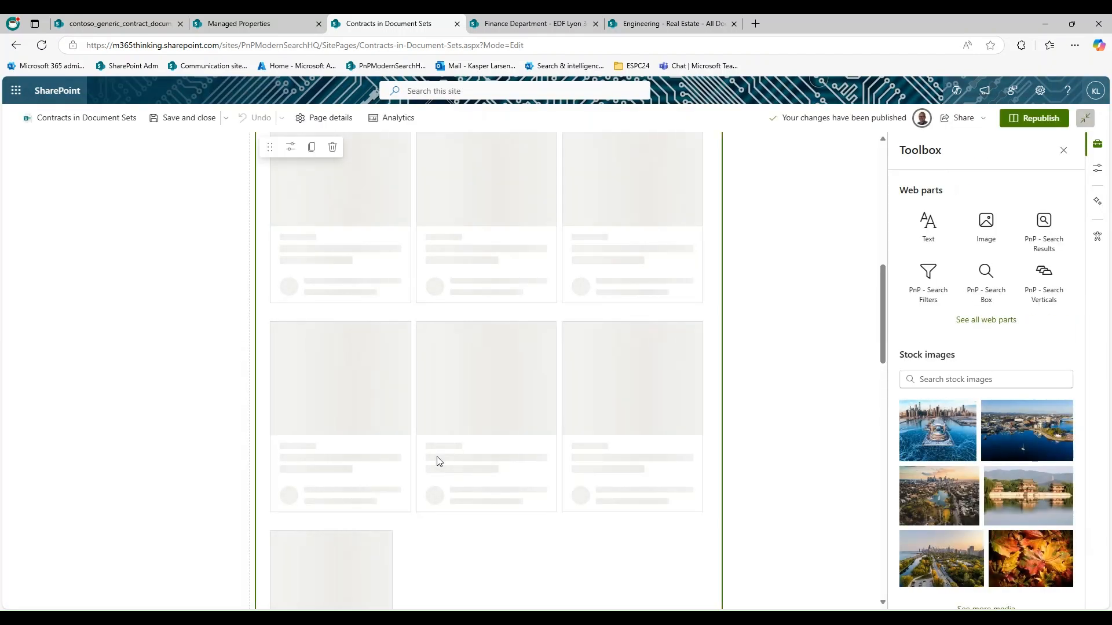
{"action": "left_click", "coordinate": [290, 161]}
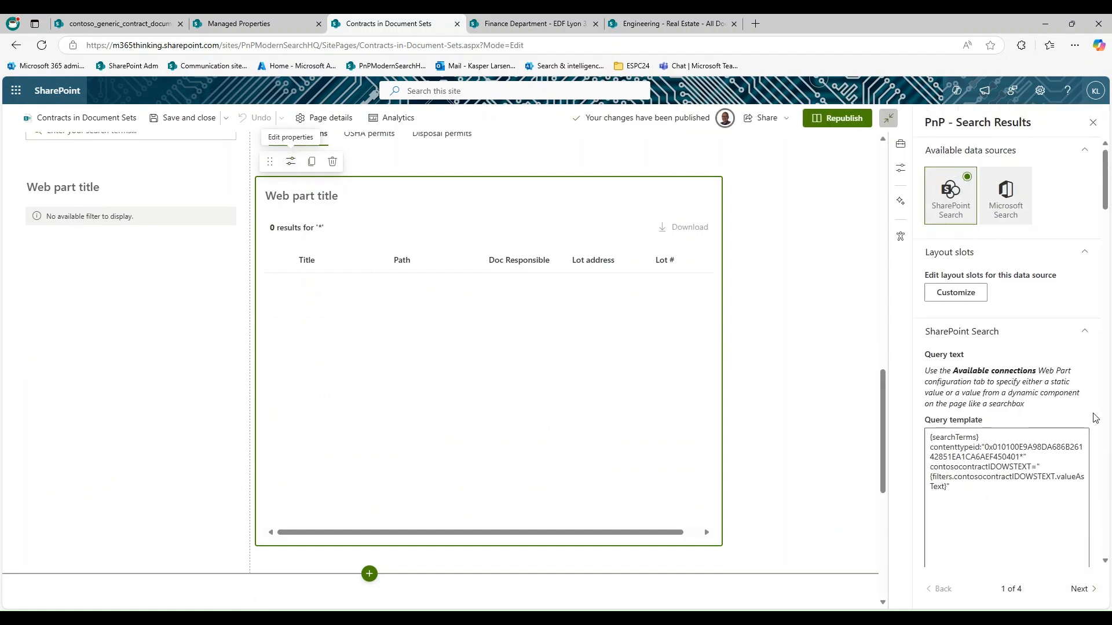
{"action": "left_click", "coordinate": [1080, 591]}
{"action": "left_click", "coordinate": [1080, 592]}
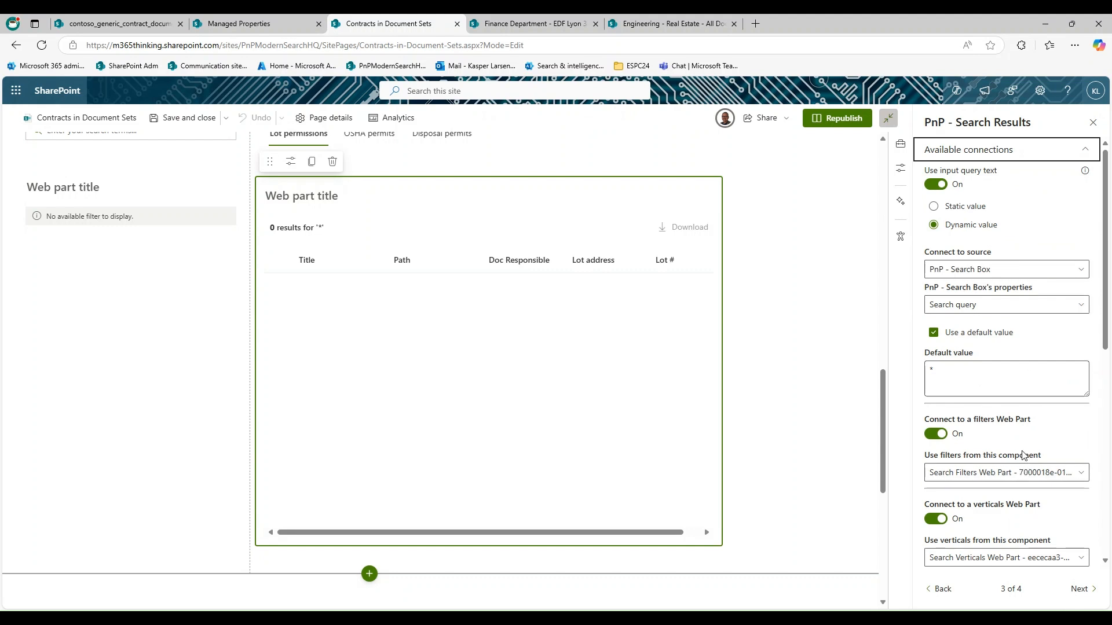
{"action": "scroll", "coordinate": [1022, 446], "scroll_direction": "down", "scroll_amount": 4}
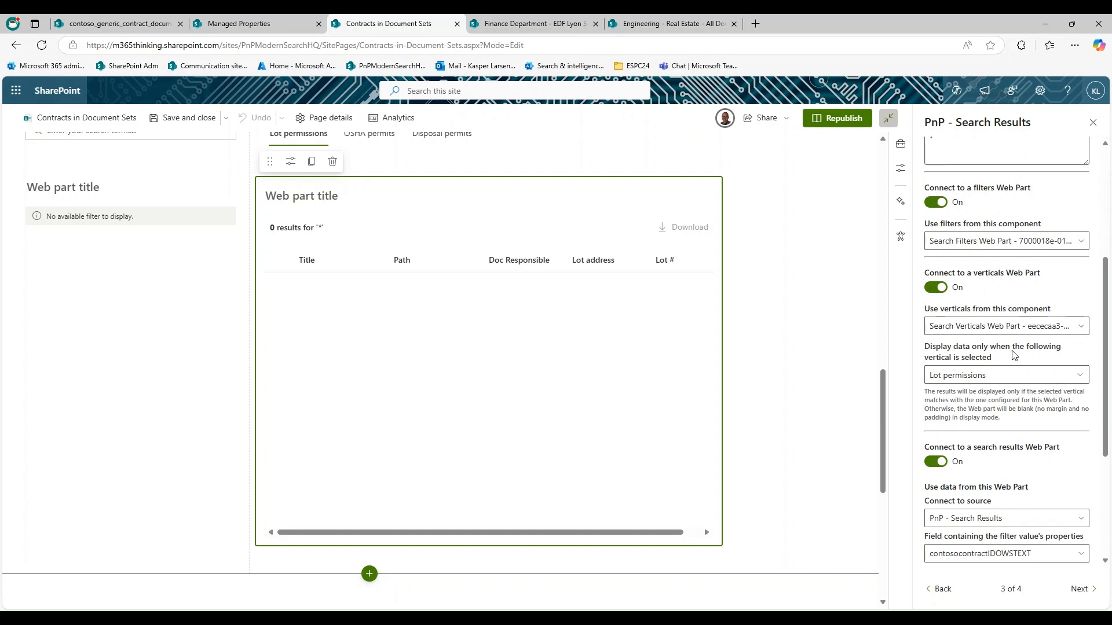
{"action": "scroll", "coordinate": [1014, 355], "scroll_direction": "down", "scroll_amount": 2}
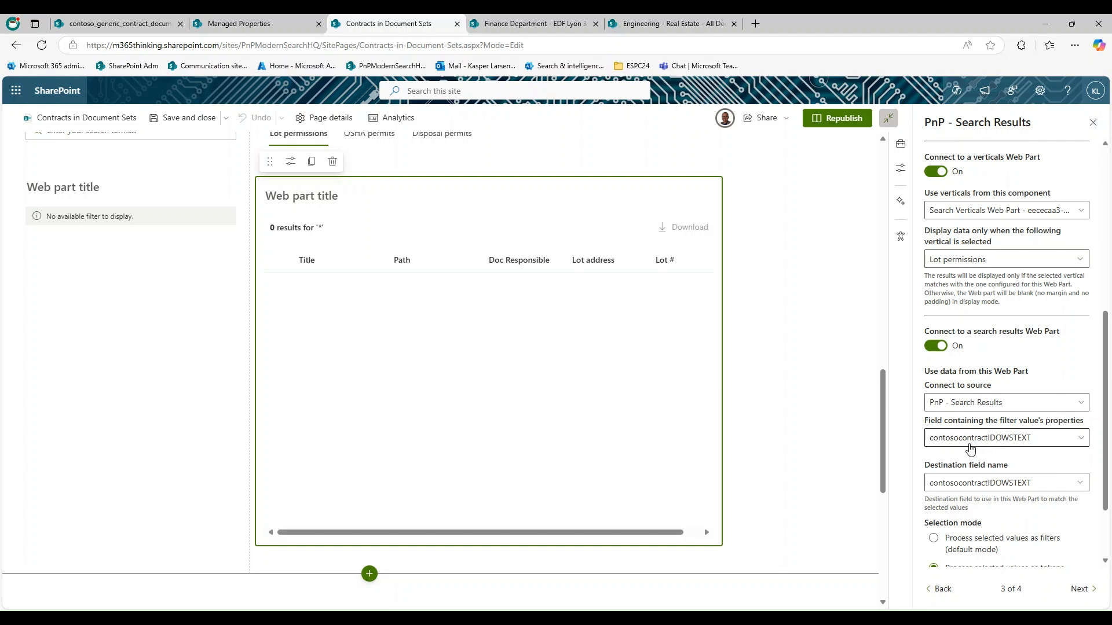
{"action": "scroll", "coordinate": [1013, 462], "scroll_direction": "down", "scroll_amount": 2}
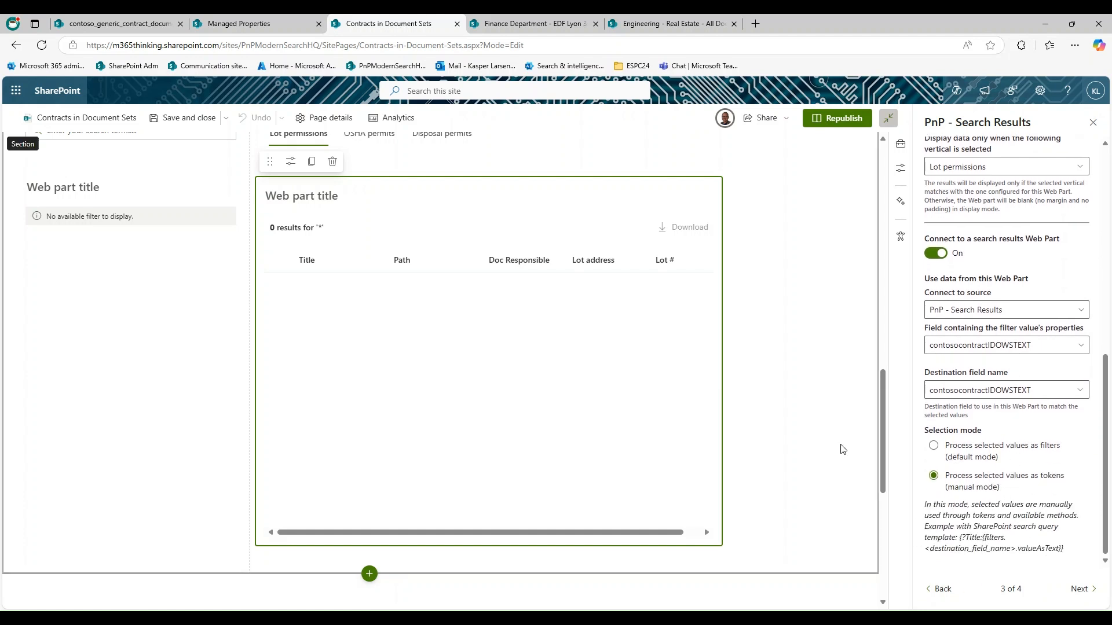
{"action": "scroll", "coordinate": [777, 413], "scroll_direction": "up", "scroll_amount": 3}
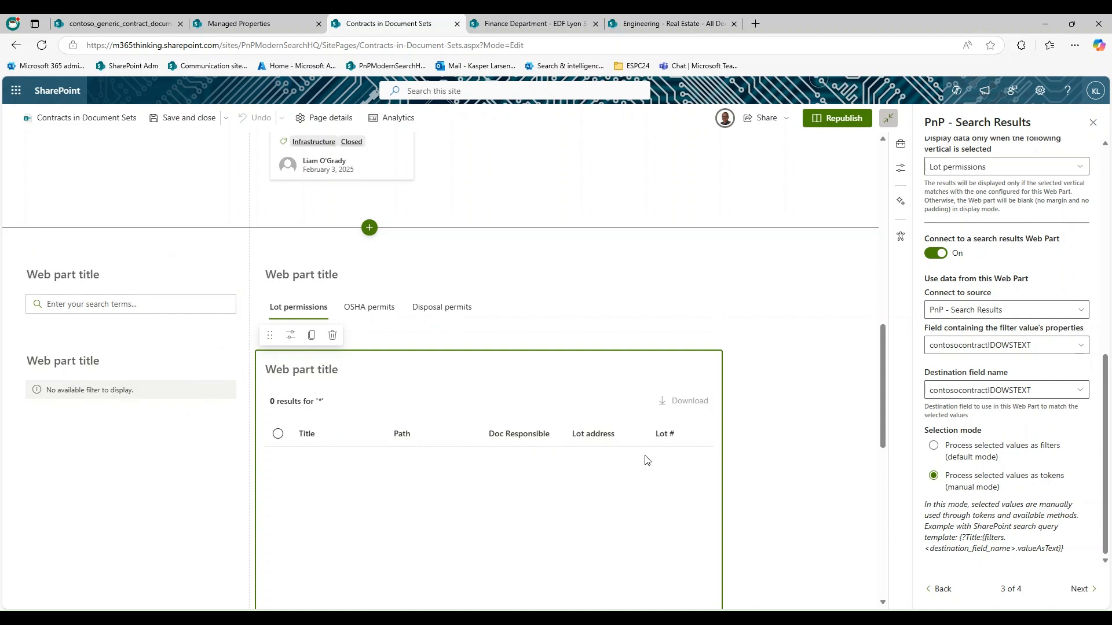
Look through the documents web part's layout, SharePoint Search and paging options.
{"action": "left_click", "coordinate": [941, 589]}
{"action": "scroll", "coordinate": [1010, 472], "scroll_direction": "down", "scroll_amount": 8}
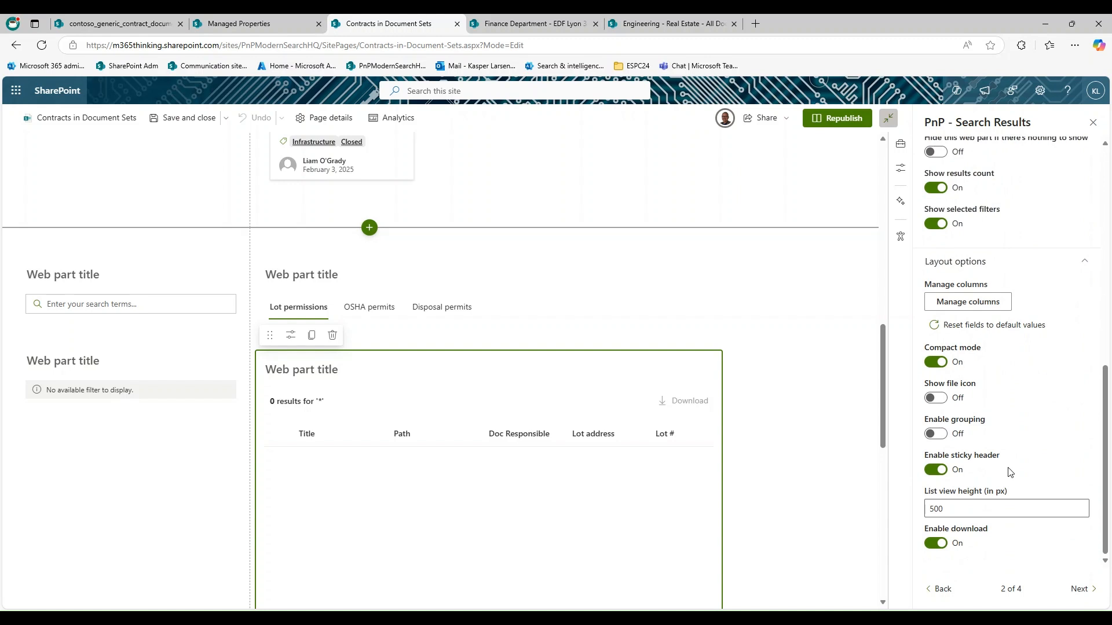
{"action": "left_click", "coordinate": [940, 589]}
{"action": "scroll", "coordinate": [976, 369], "scroll_direction": "down", "scroll_amount": 15}
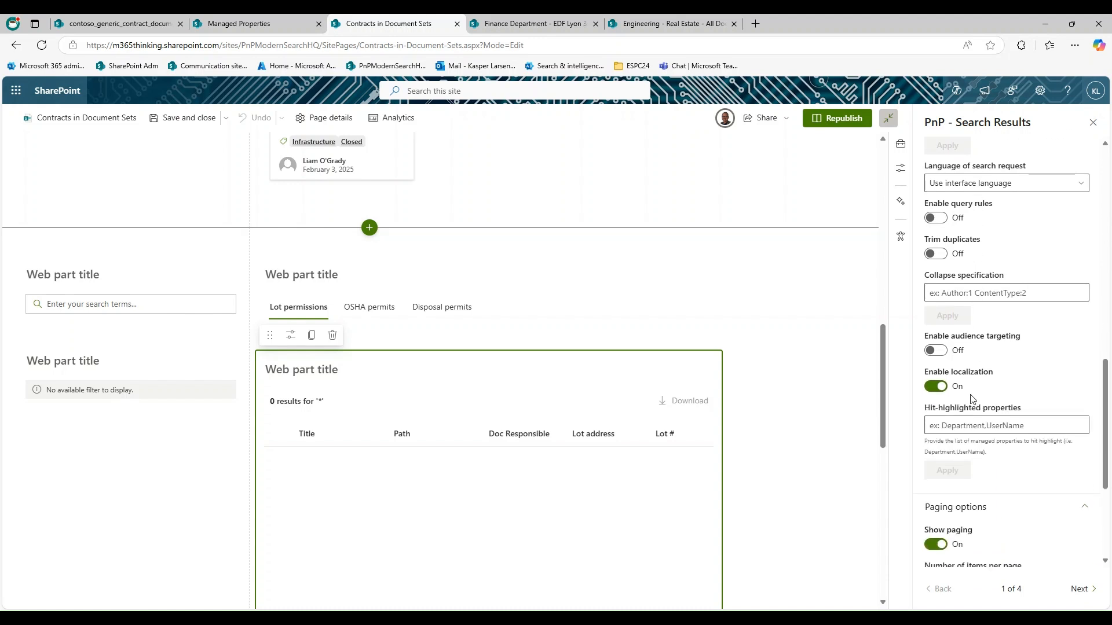
{"action": "scroll", "coordinate": [973, 399], "scroll_direction": "down", "scroll_amount": 4}
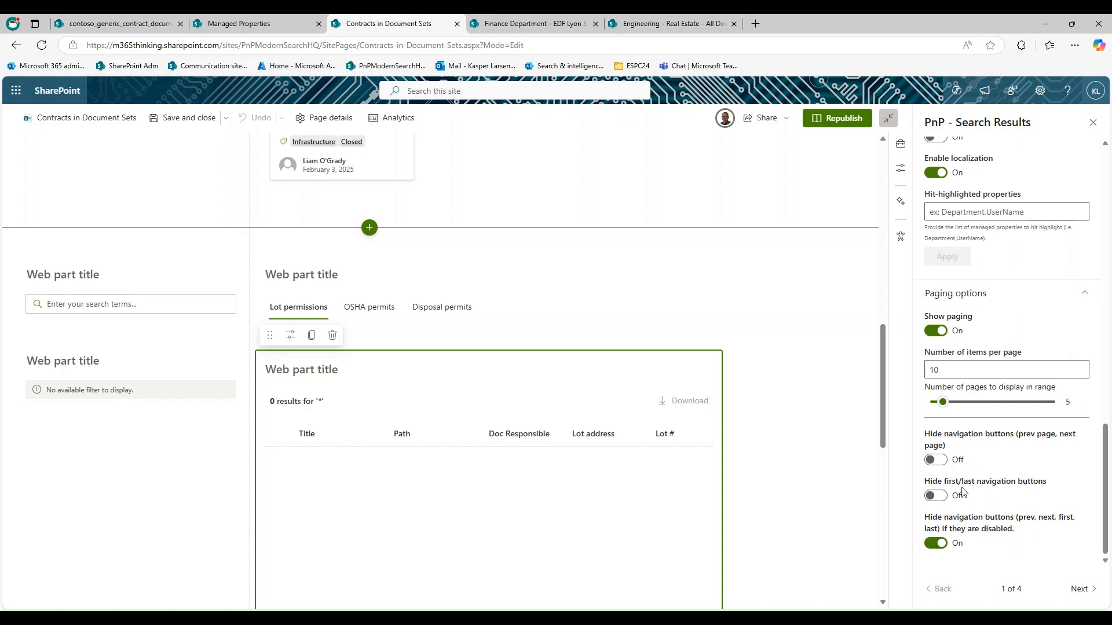
{"action": "scroll", "coordinate": [963, 493], "scroll_direction": "up", "scroll_amount": 6}
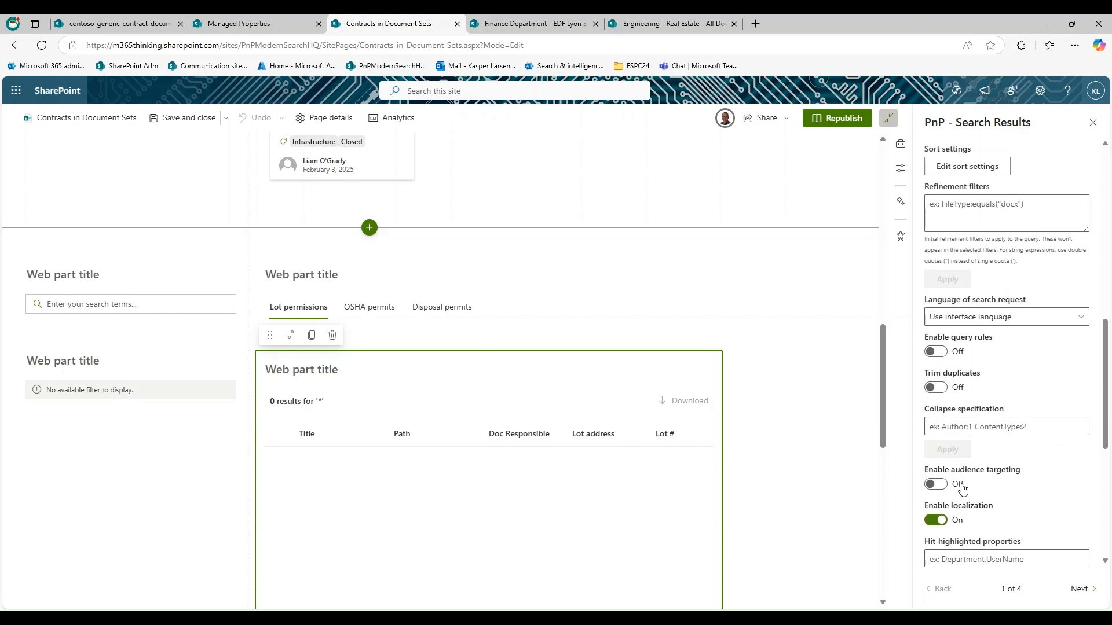
{"action": "scroll", "coordinate": [938, 371], "scroll_direction": "up", "scroll_amount": 3}
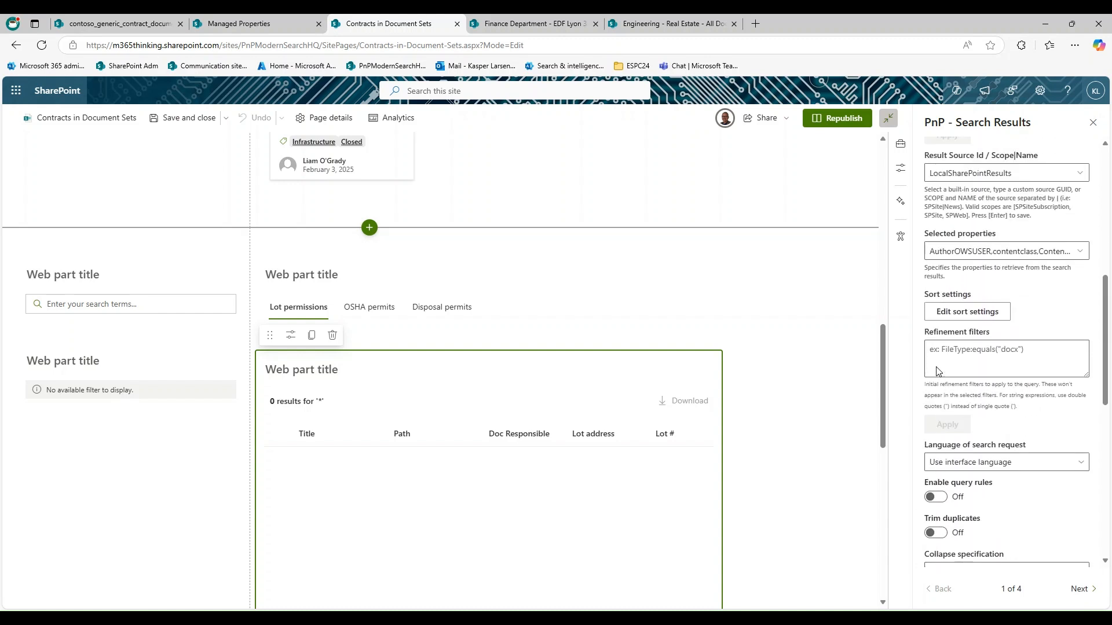
{"action": "scroll", "coordinate": [939, 371], "scroll_direction": "up", "scroll_amount": 1}
Set the documents web part to hide when there is nothing to show, and republish the page.
{"action": "left_click", "coordinate": [1080, 589]}
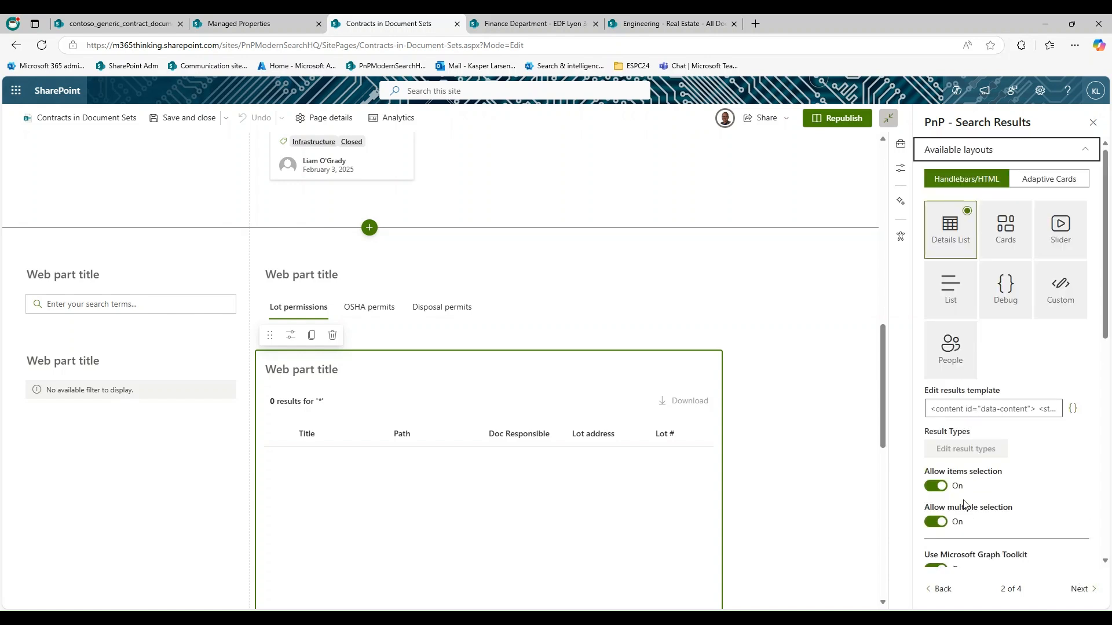
{"action": "scroll", "coordinate": [964, 505], "scroll_direction": "down", "scroll_amount": 3}
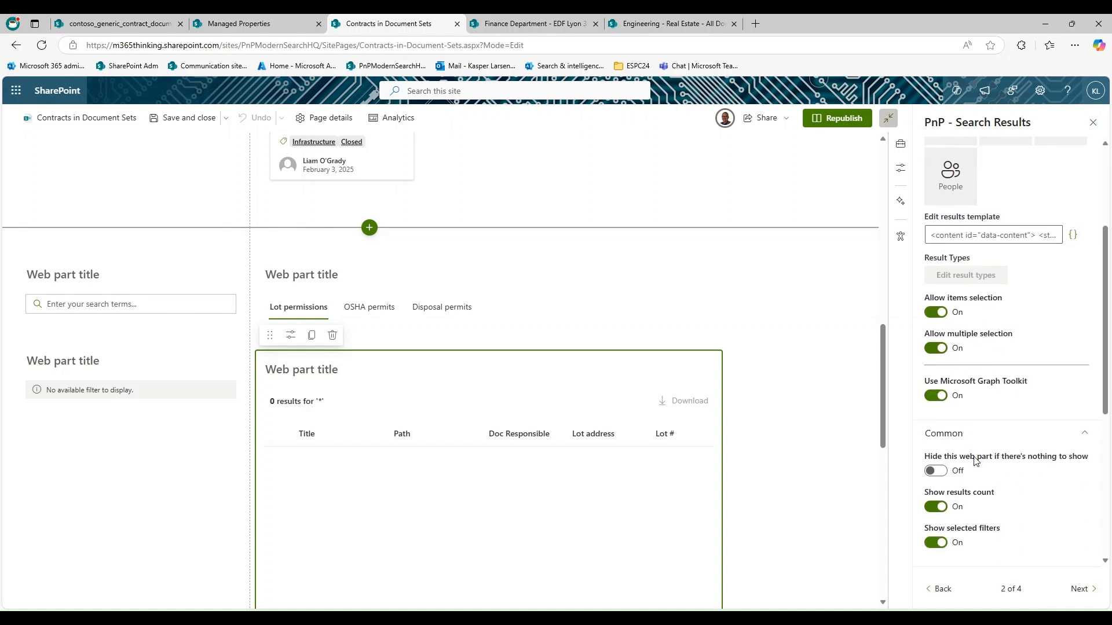
{"action": "left_click", "coordinate": [936, 471]}
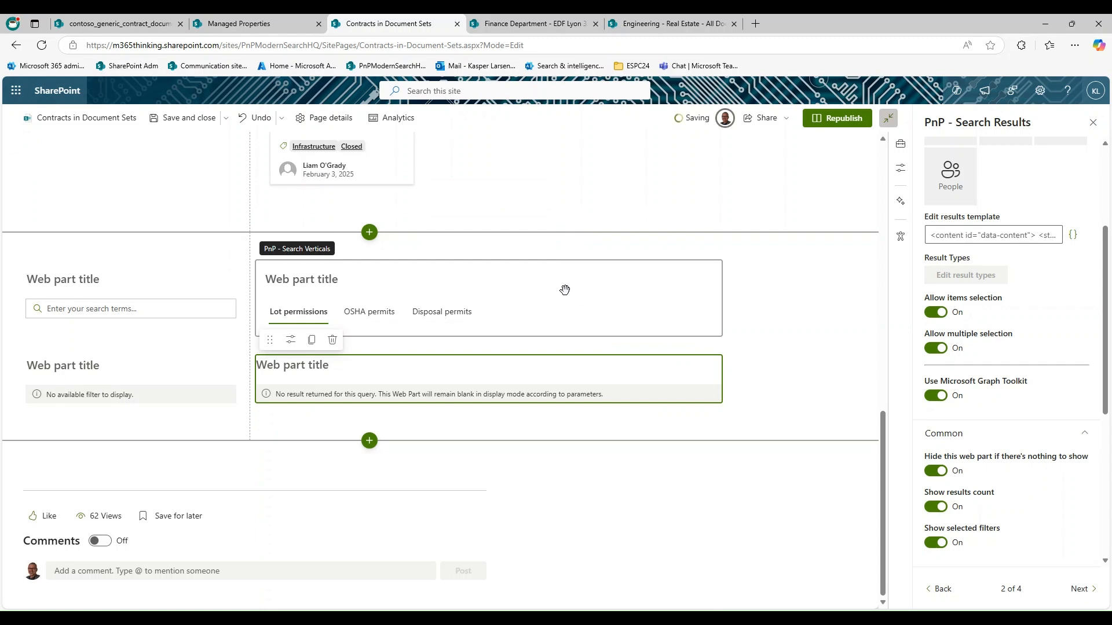
{"action": "left_click", "coordinate": [847, 120]}
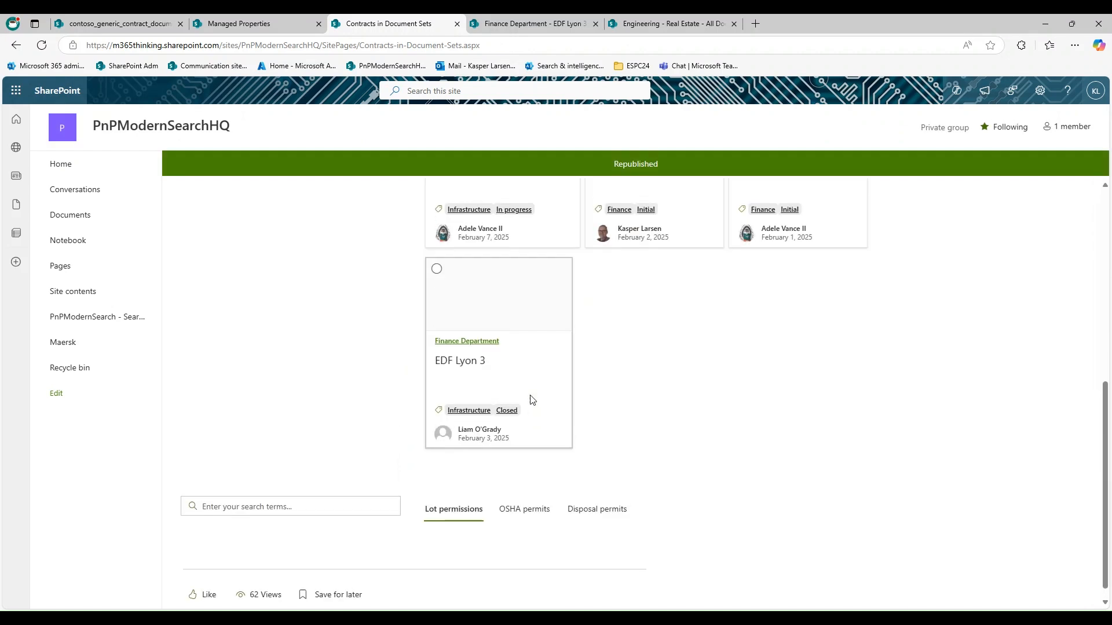
Test the republished page by selecting the Fab 23A case and checking its document list.
{"action": "scroll", "coordinate": [532, 399], "scroll_direction": "up", "scroll_amount": 5}
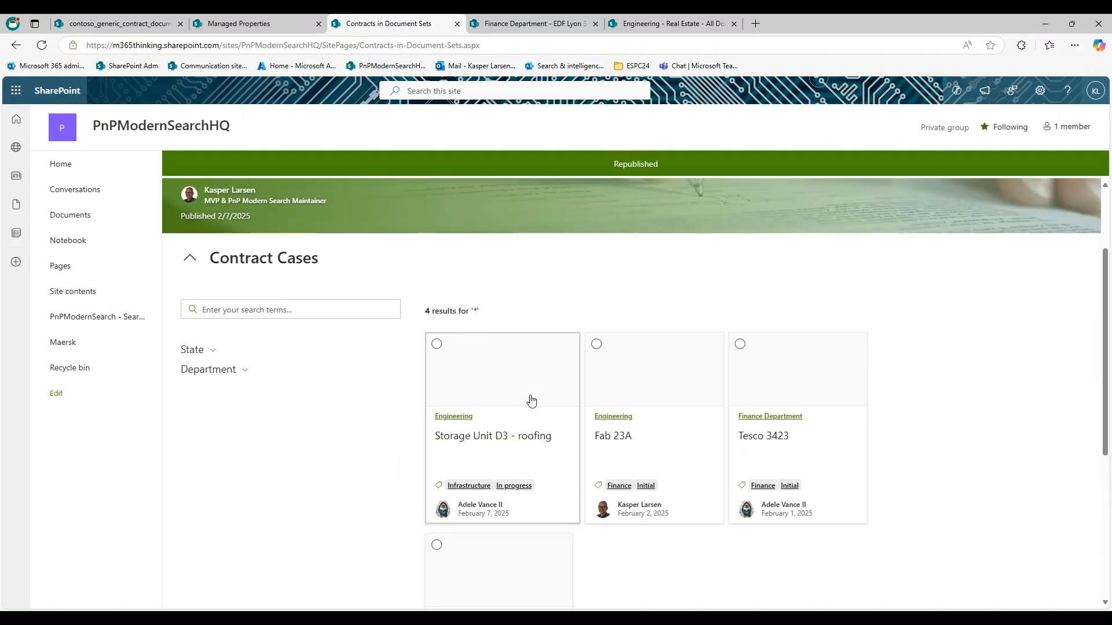
{"action": "left_click", "coordinate": [598, 345]}
{"action": "scroll", "coordinate": [605, 409], "scroll_direction": "down", "scroll_amount": 5}
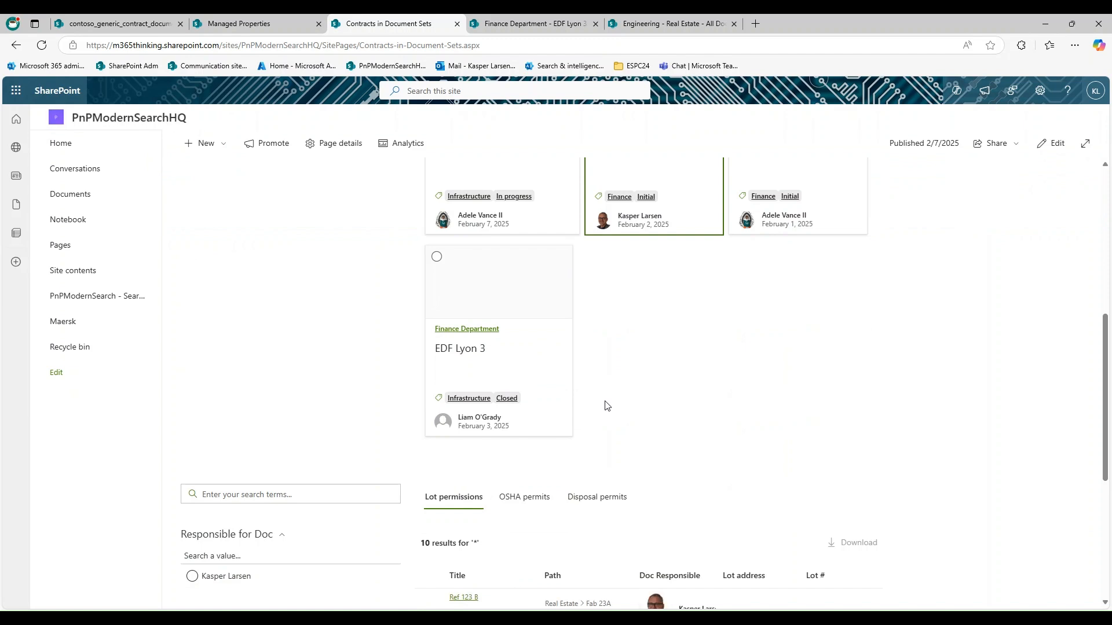
{"action": "scroll", "coordinate": [605, 498], "scroll_direction": "down", "scroll_amount": 5}
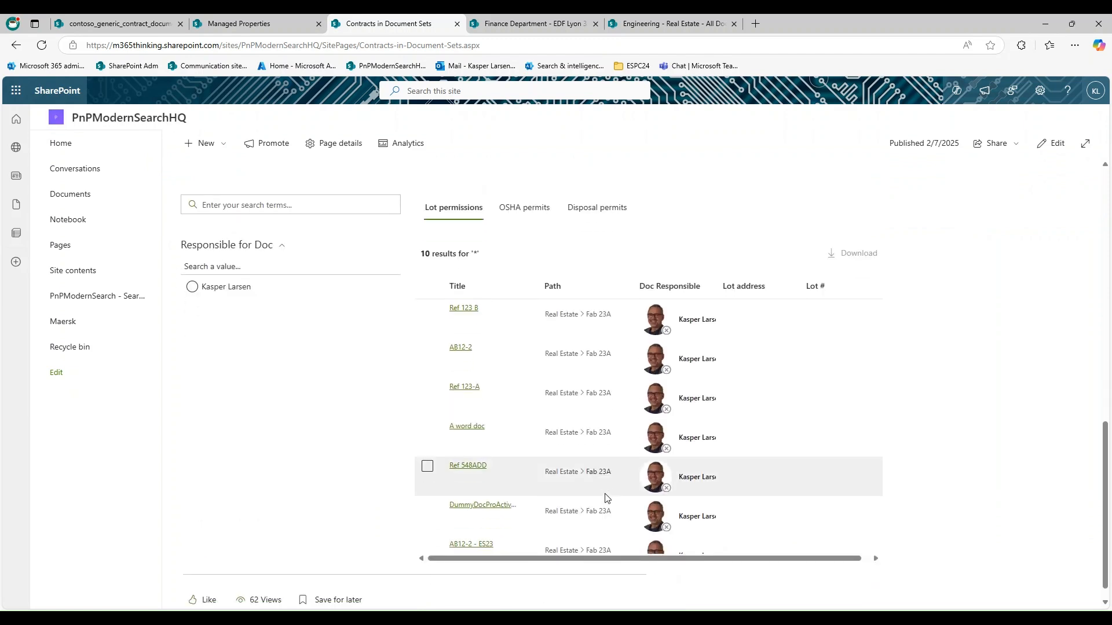
Select the Storage Unit D3 - roofing case instead and check its documents under Lot permissions.
{"action": "scroll", "coordinate": [607, 498], "scroll_direction": "up", "scroll_amount": 4}
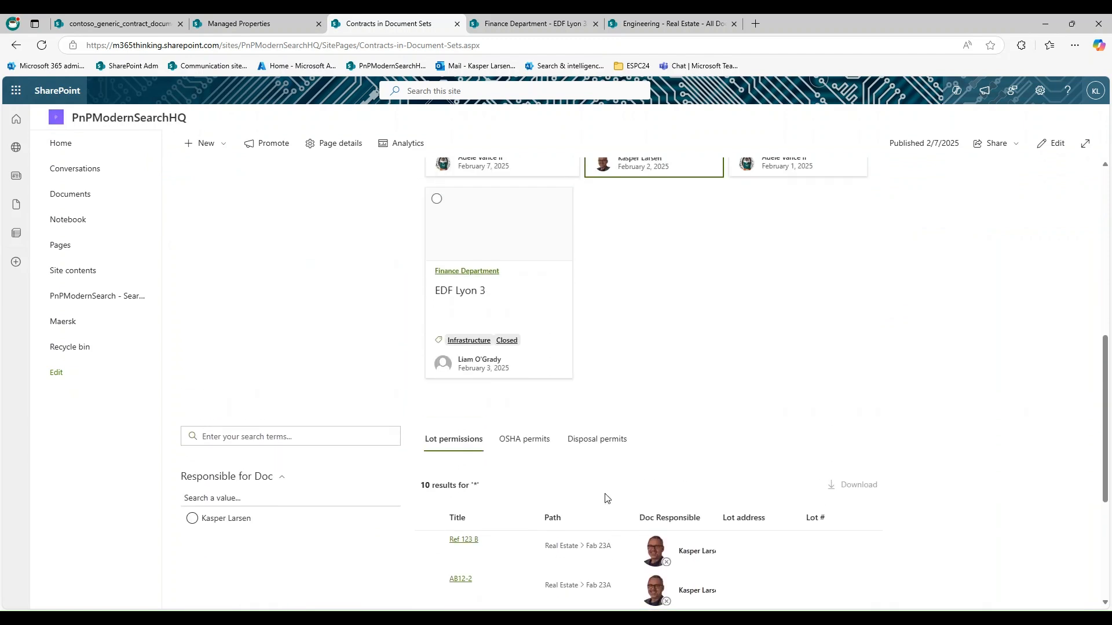
{"action": "scroll", "coordinate": [605, 498], "scroll_direction": "up", "scroll_amount": 6}
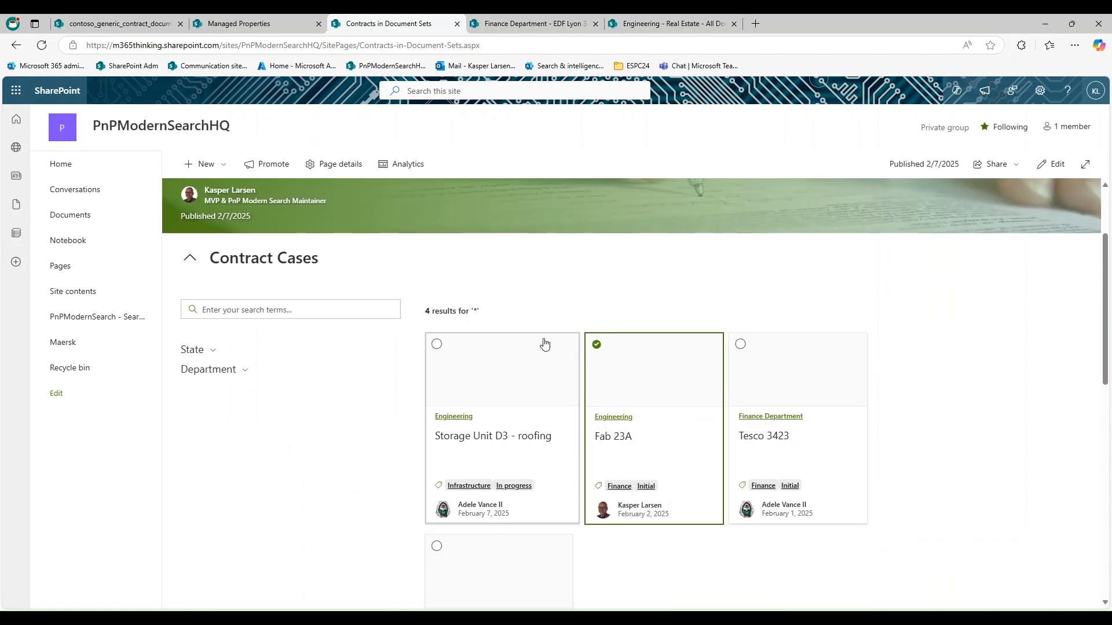
{"action": "left_click", "coordinate": [457, 373]}
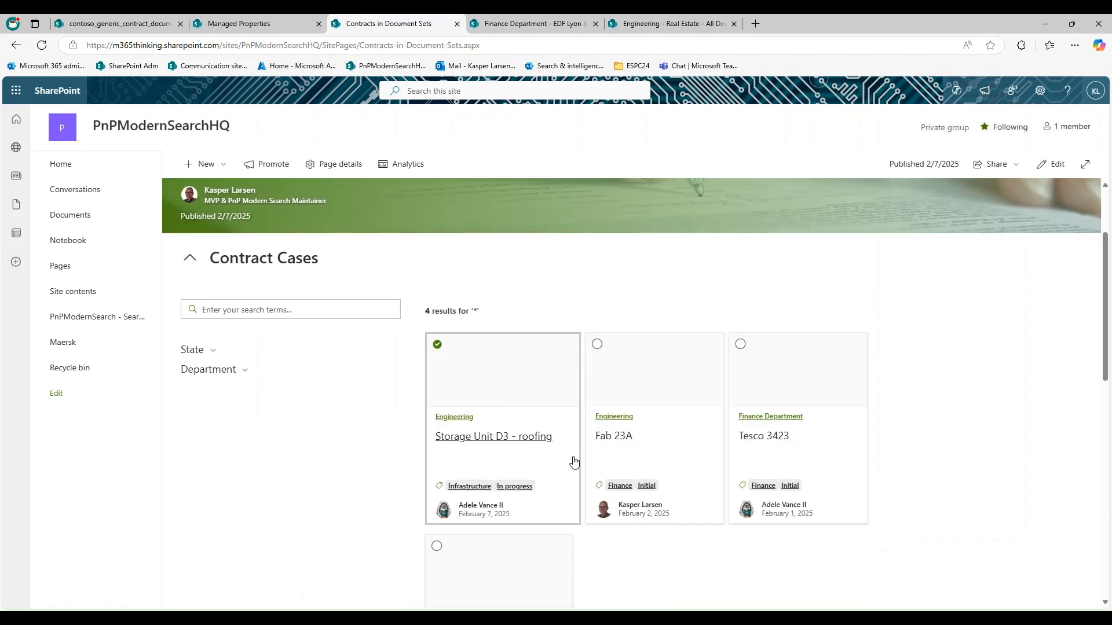
{"action": "scroll", "coordinate": [574, 462], "scroll_direction": "down", "scroll_amount": 1}
{"action": "scroll", "coordinate": [573, 462], "scroll_direction": "down", "scroll_amount": 9}
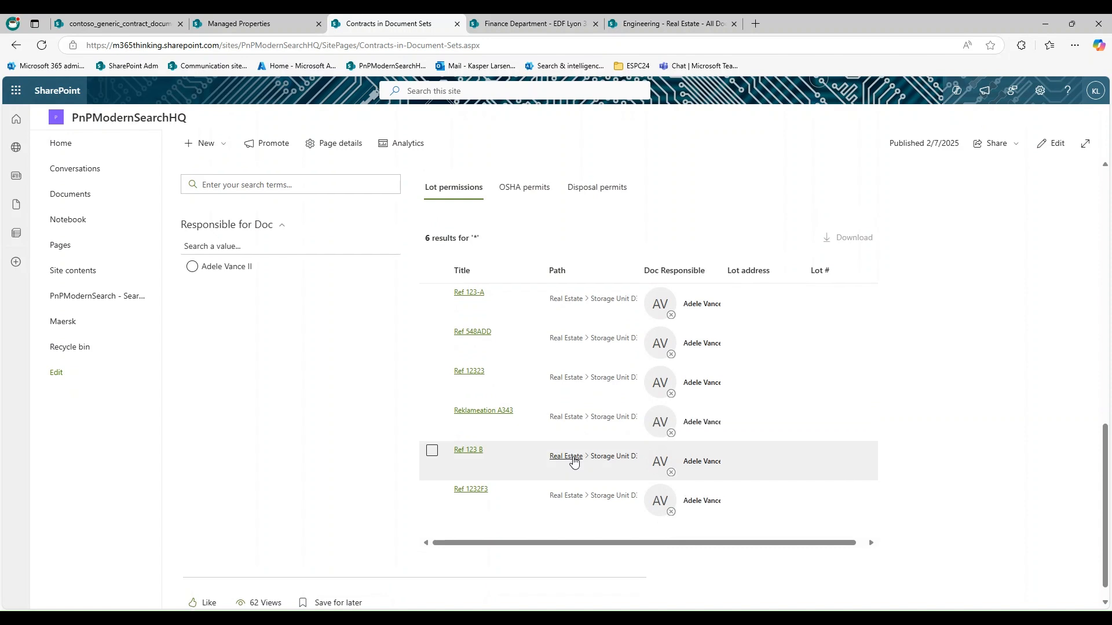
Change the selection to the Tesco 3423 case and check the documents section for that case.
{"action": "scroll", "coordinate": [574, 461], "scroll_direction": "up", "scroll_amount": 6}
{"action": "scroll", "coordinate": [480, 350], "scroll_direction": "up", "scroll_amount": 4}
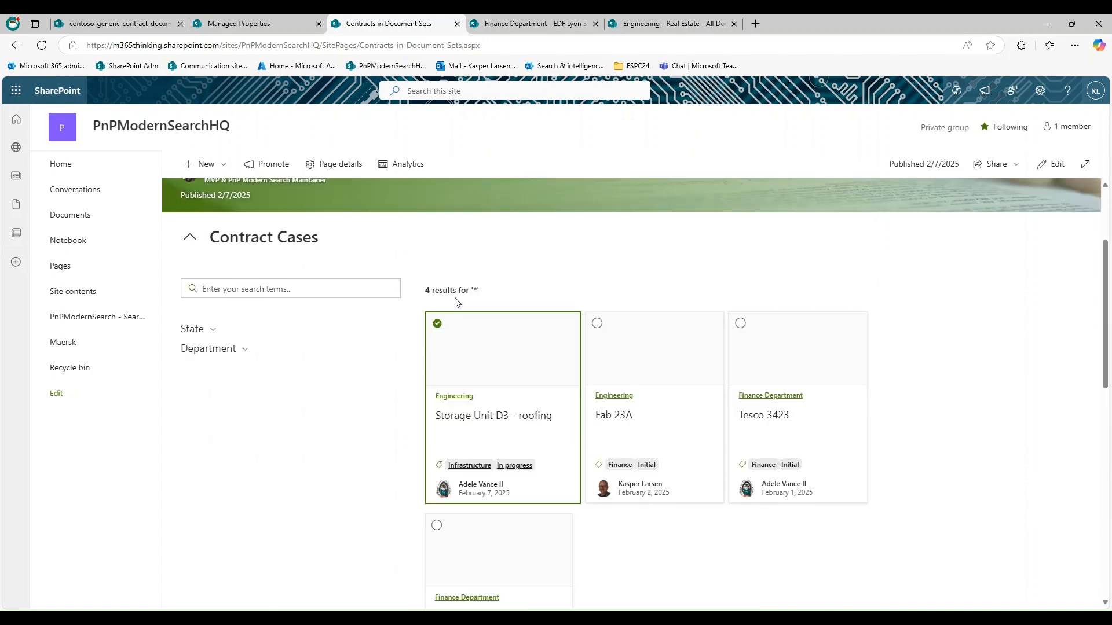
{"action": "left_click", "coordinate": [503, 359]}
{"action": "scroll", "coordinate": [509, 373], "scroll_direction": "down", "scroll_amount": 5}
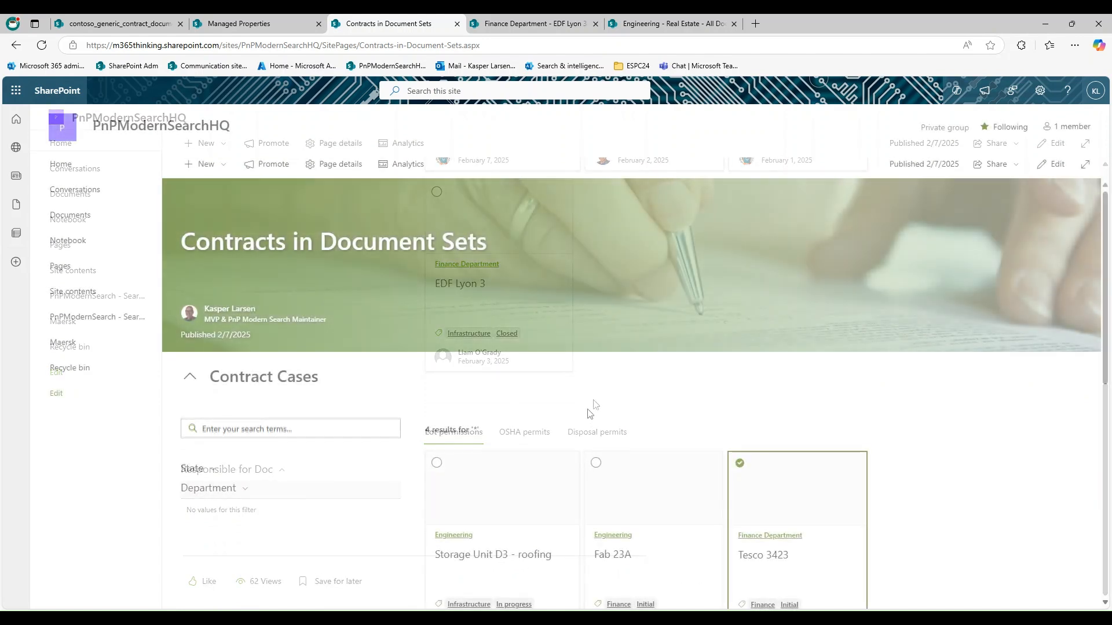
{"action": "scroll", "coordinate": [605, 412], "scroll_direction": "down", "scroll_amount": 3}
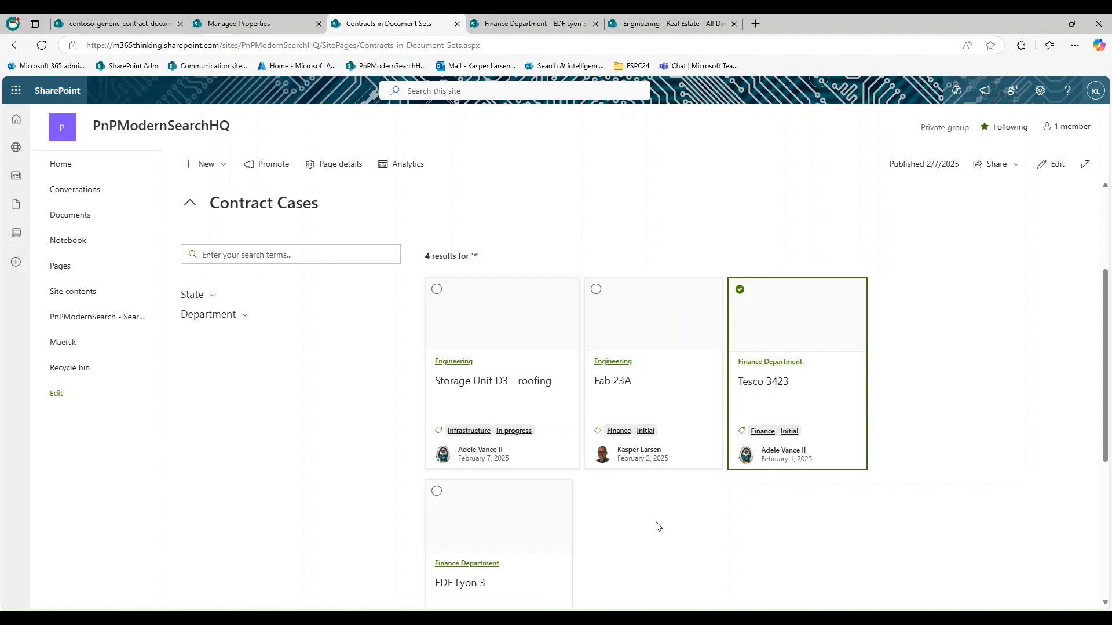
{"action": "scroll", "coordinate": [657, 527], "scroll_direction": "down", "scroll_amount": 1}
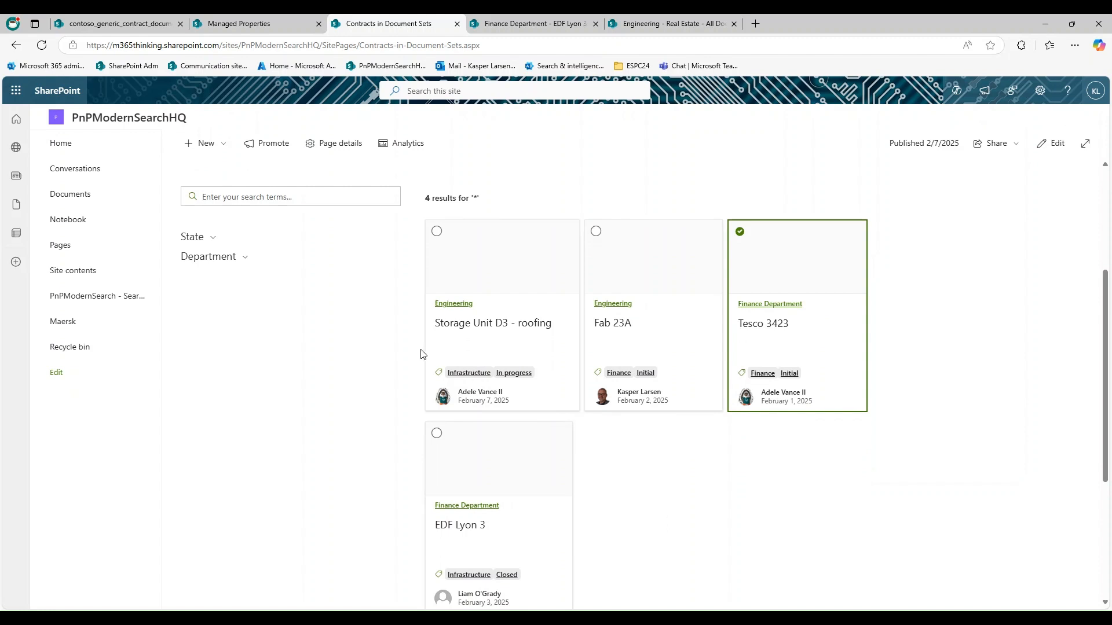
Switch to the Finance Department library and check which items can be created inside the EDF Lyon 3 document set.
{"action": "left_click", "coordinate": [521, 26]}
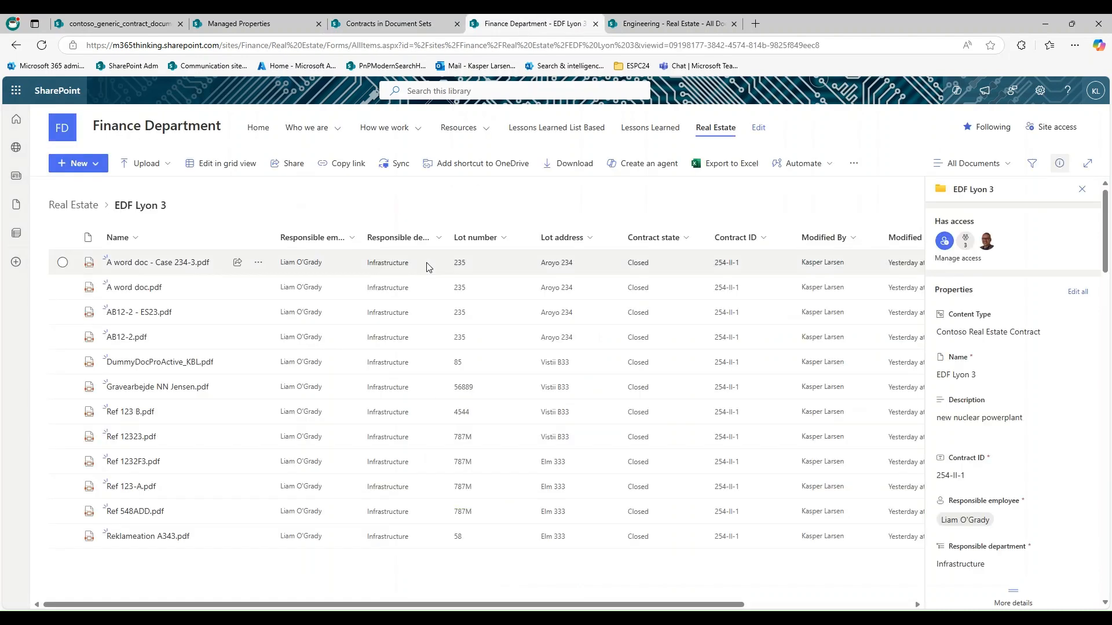
{"action": "left_click", "coordinate": [79, 163]}
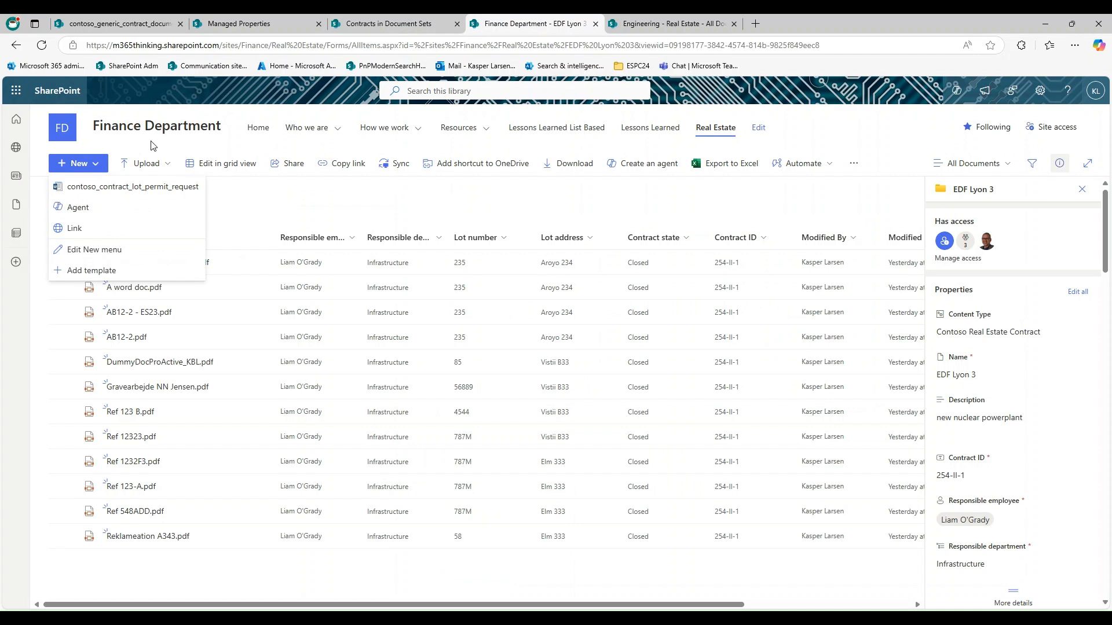
{"action": "left_click", "coordinate": [392, 217]}
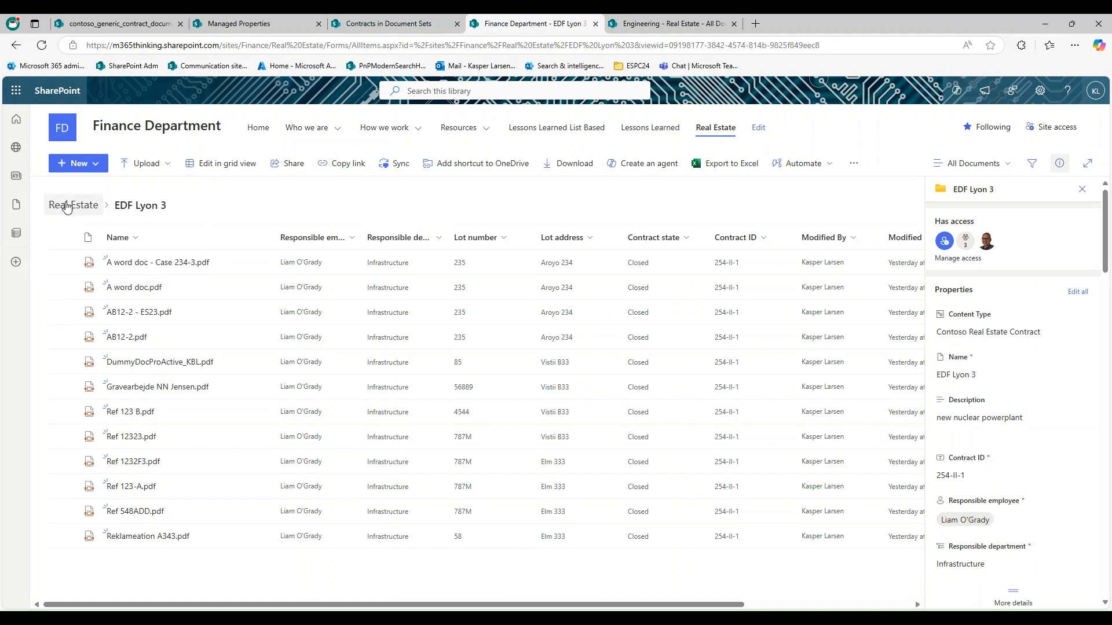
Go up to the Real Estate library and open the form for a new Contoso Real Estate Contract.
{"action": "left_click", "coordinate": [65, 205]}
{"action": "left_click", "coordinate": [81, 164]}
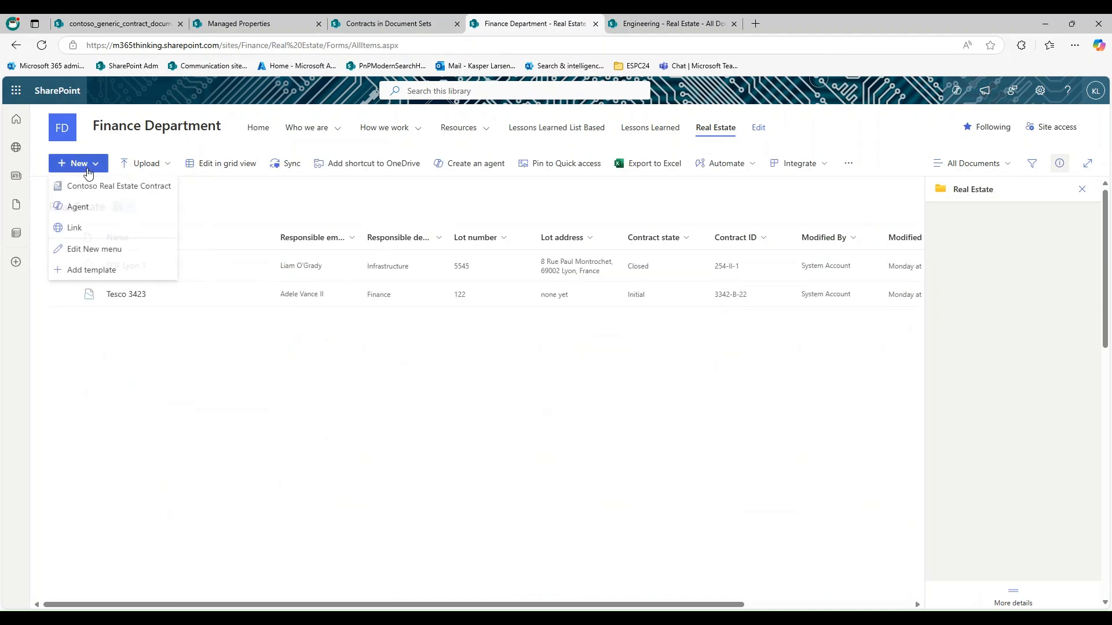
{"action": "left_click", "coordinate": [87, 184]}
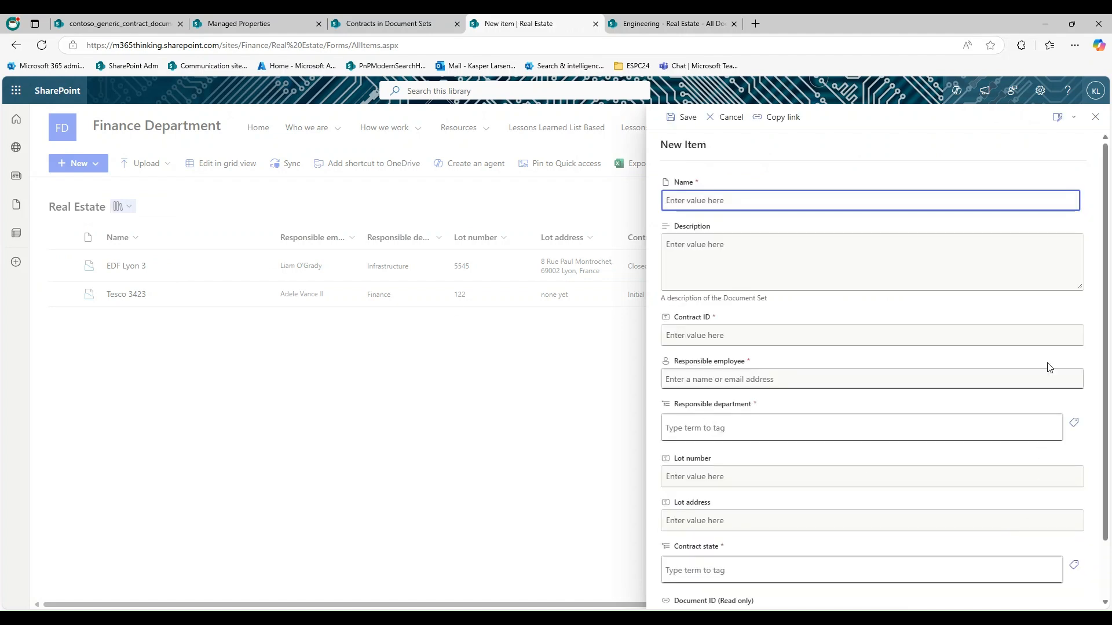